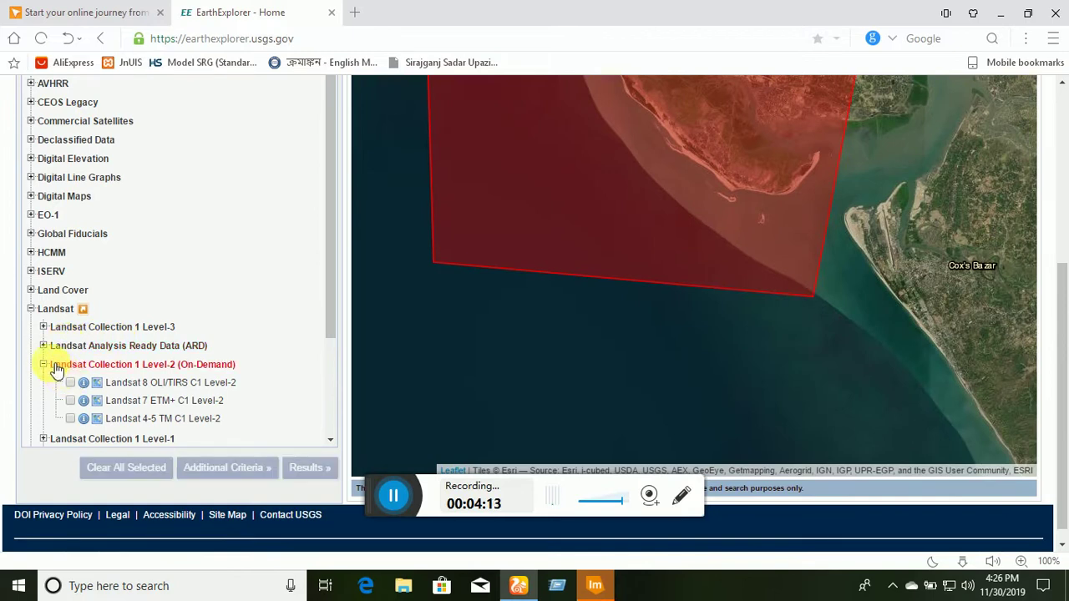
# Search the Landsat Collection 1 Level-1 data set Landsat 8 OLI/TIRS C1 Level-1 for scenes covering the marked area.
pyautogui.click(43, 364)
pyautogui.click(61, 385)
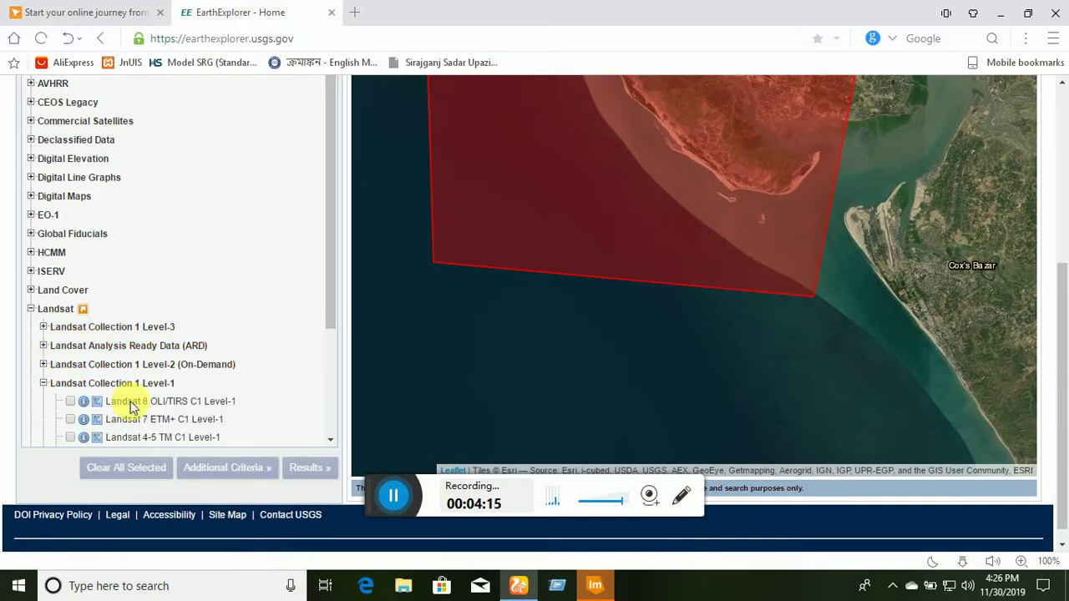
pyautogui.click(71, 402)
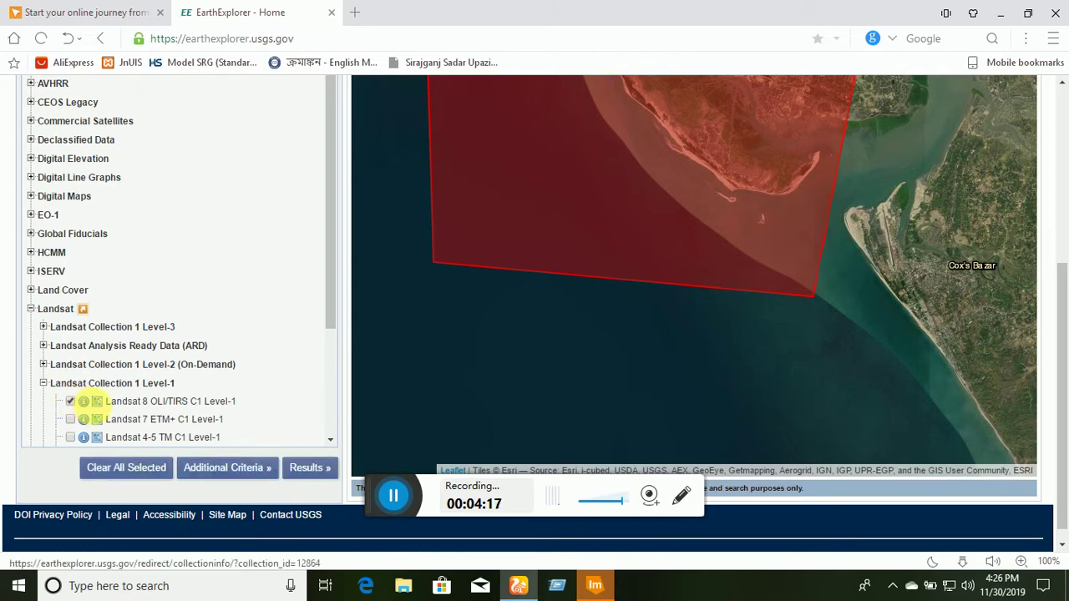
pyautogui.click(239, 469)
pyautogui.click(317, 464)
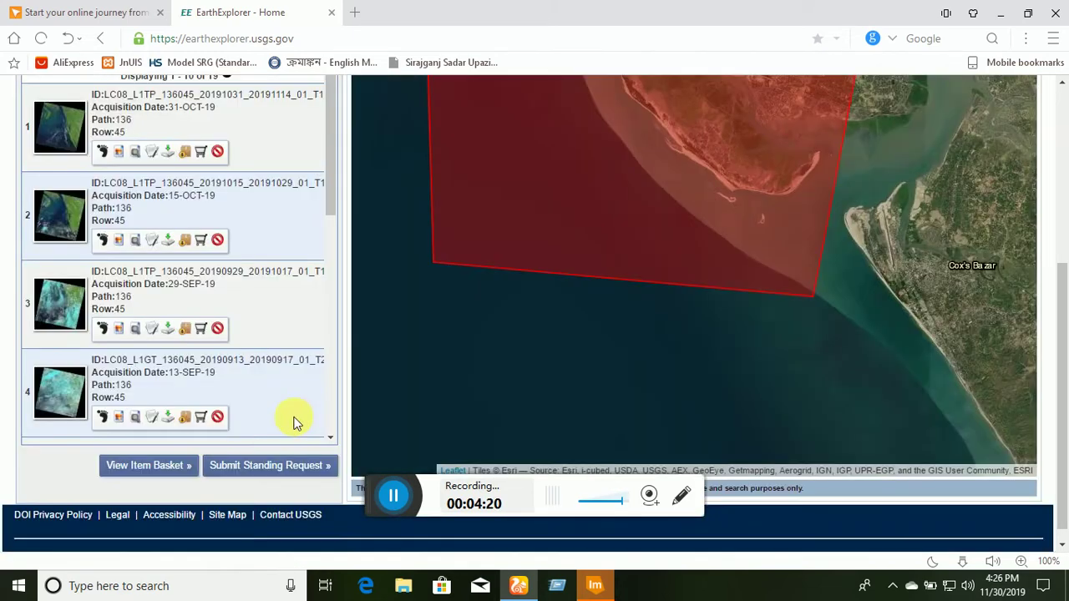
# Preview the 31-OCT-19 scene on the map, remove the overlay, and view the scene's download options.
pyautogui.scroll(4, 293, 422)
pyautogui.scroll(-1, 247, 380)
pyautogui.scroll(-1, 242, 384)
pyautogui.scroll(3, 236, 386)
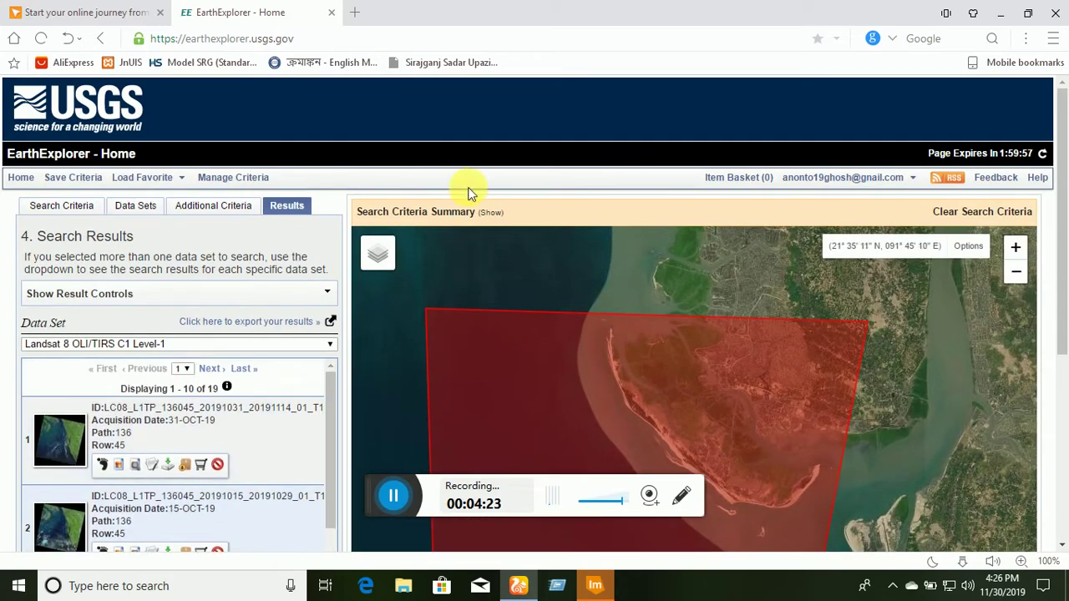
pyautogui.moveTo(1061, 279); pyautogui.dragTo(1061, 335)
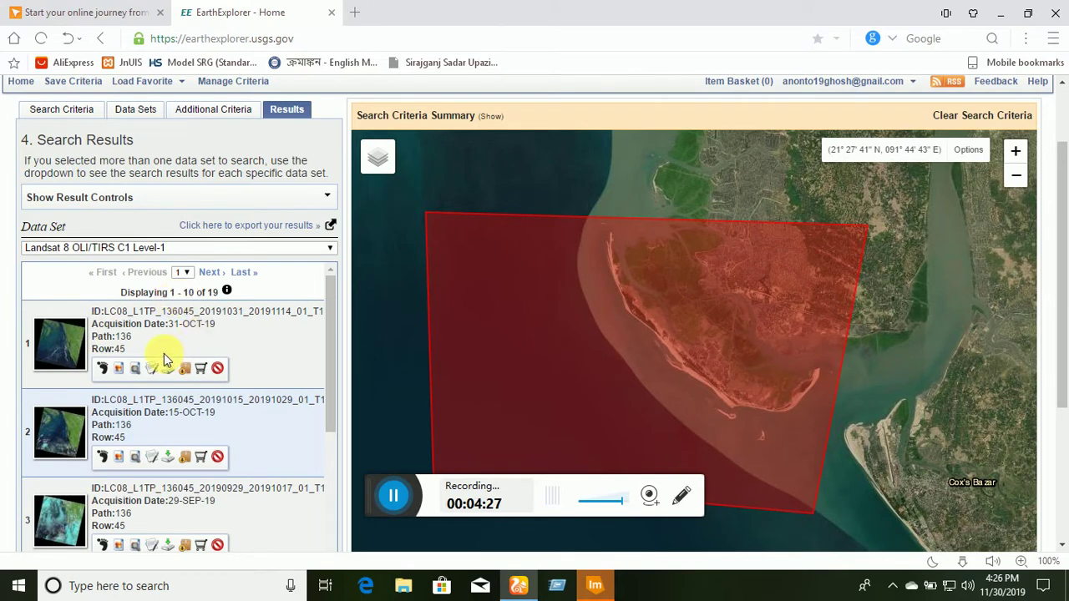
pyautogui.click(122, 370)
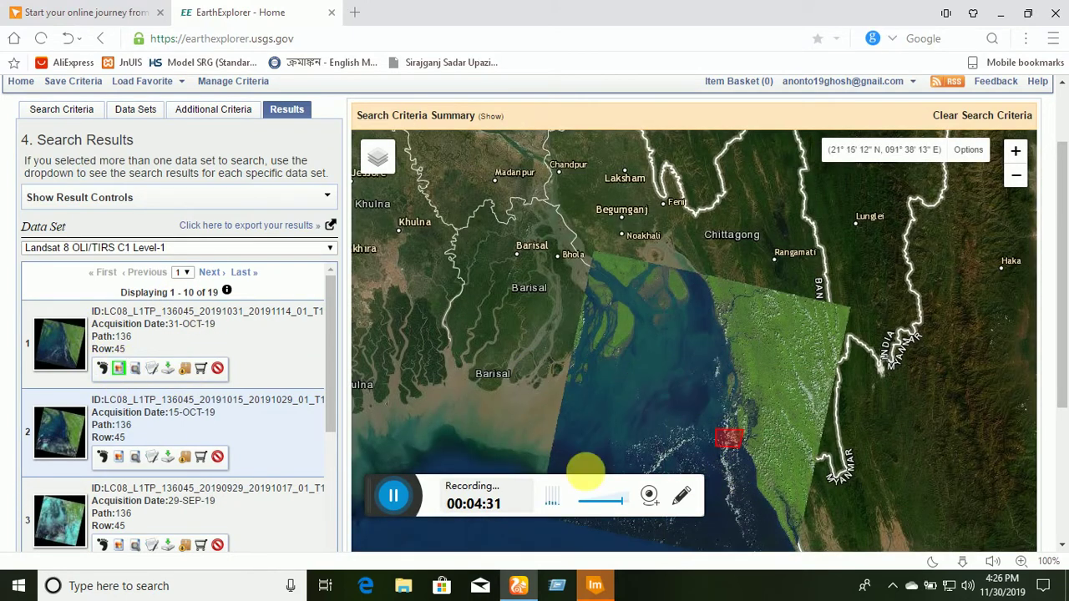
pyautogui.click(122, 371)
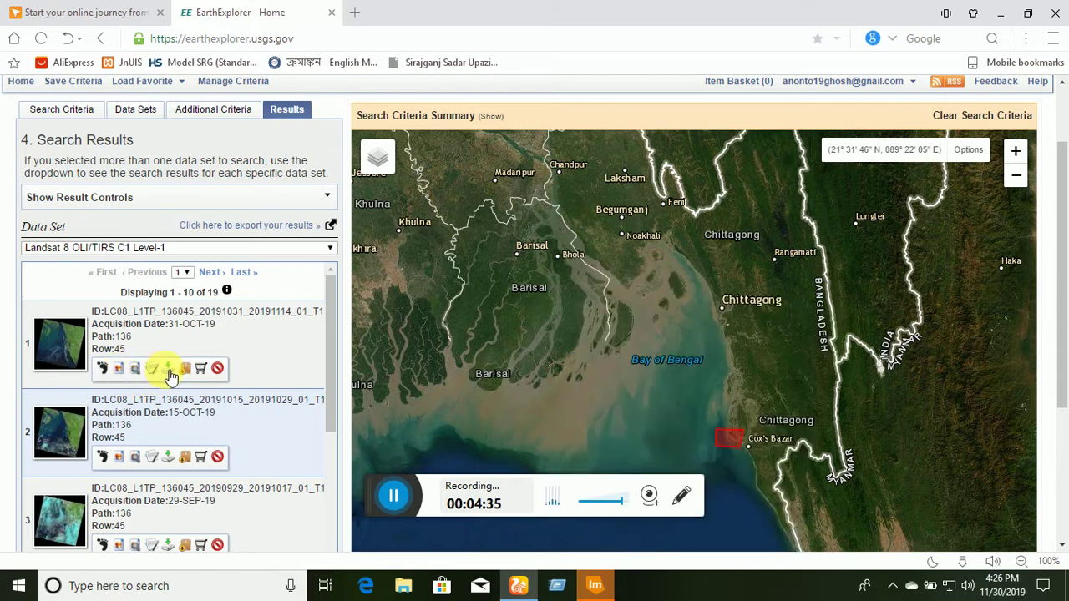
pyautogui.click(168, 370)
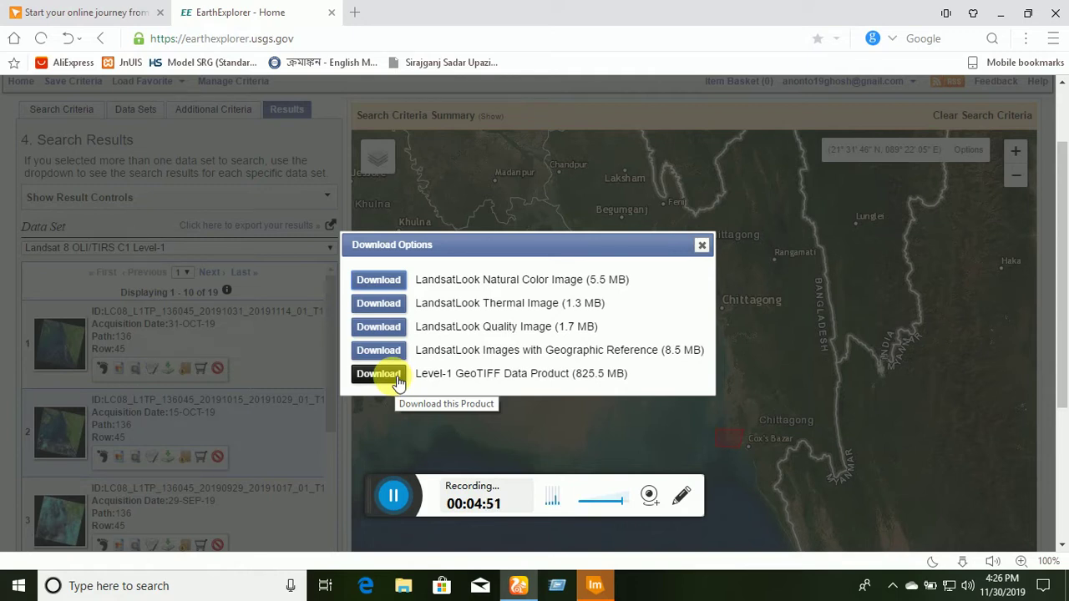
pyautogui.click(701, 245)
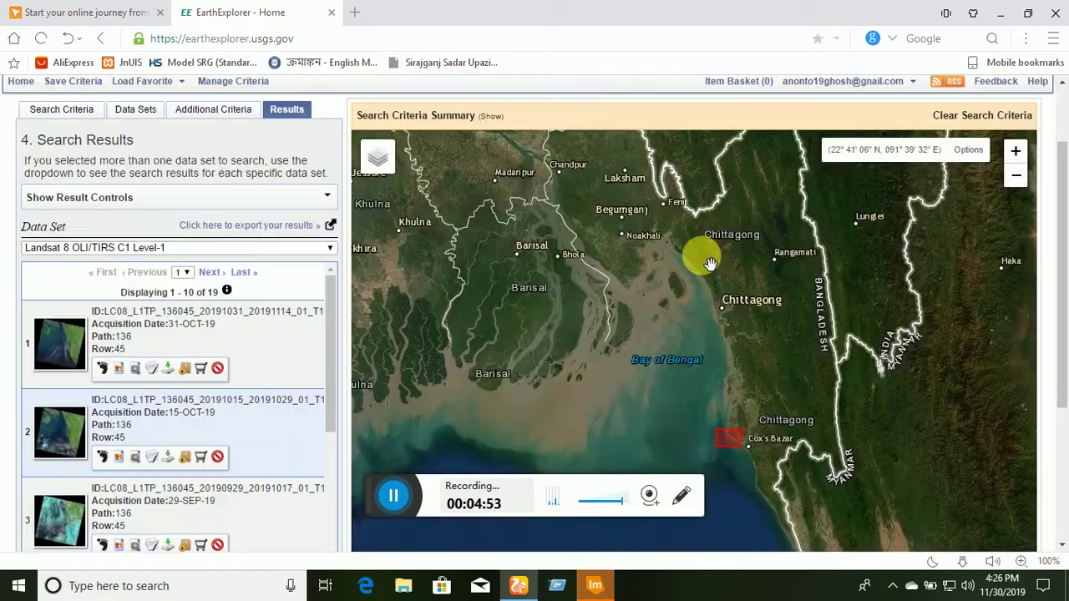
# Switch to File Explorer and locate the archive LC08_L1TP_136045_20191015_20191029_01_T1.tar in the Downloads folder.
pyautogui.click(1000, 13)
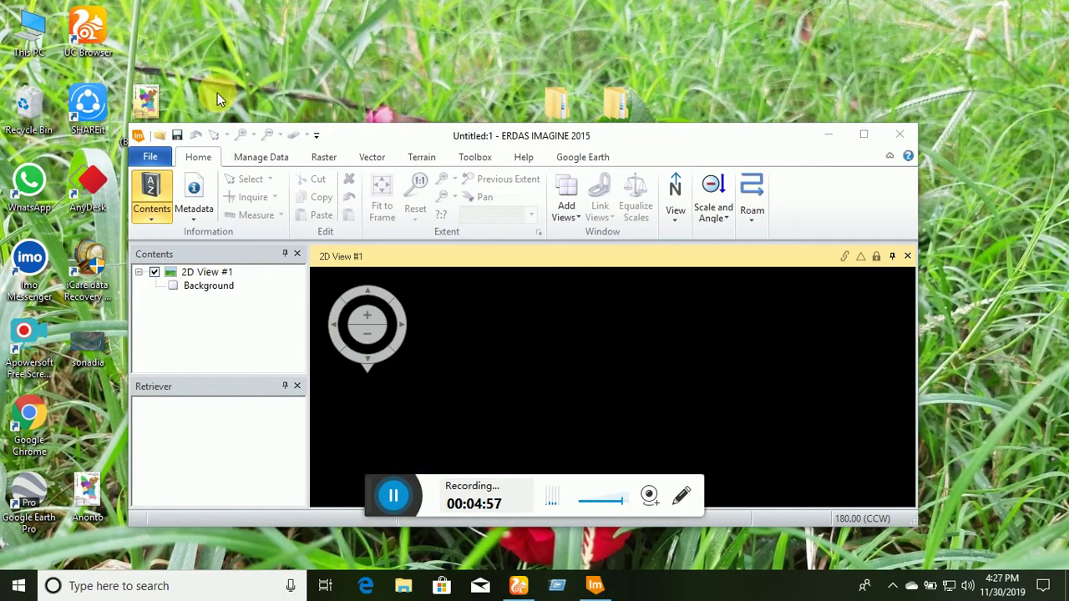
pyautogui.click(830, 134)
pyautogui.press('super+e')
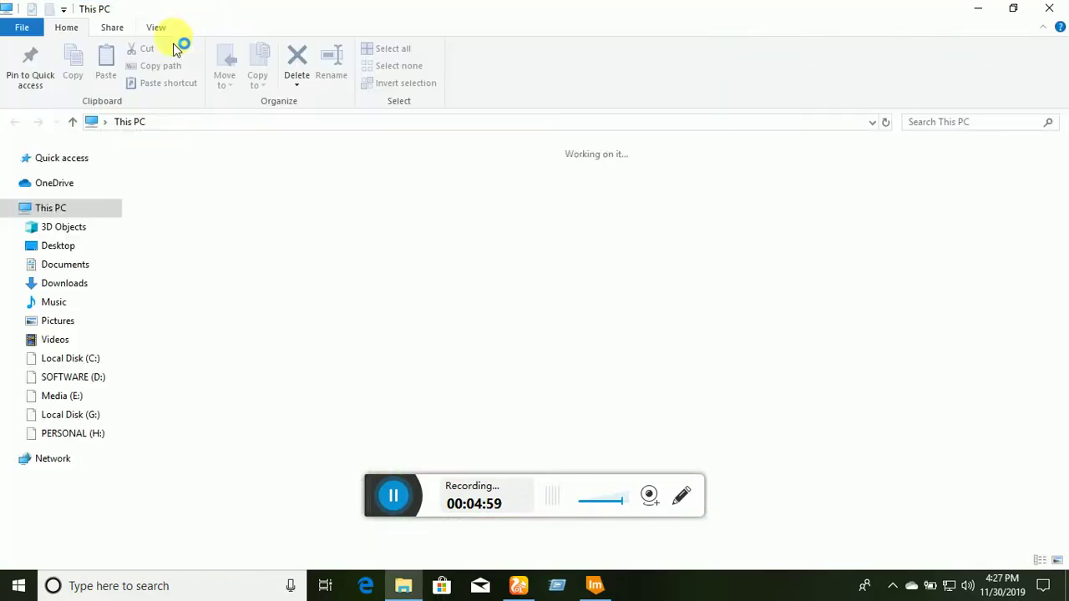
pyautogui.click(819, 192)
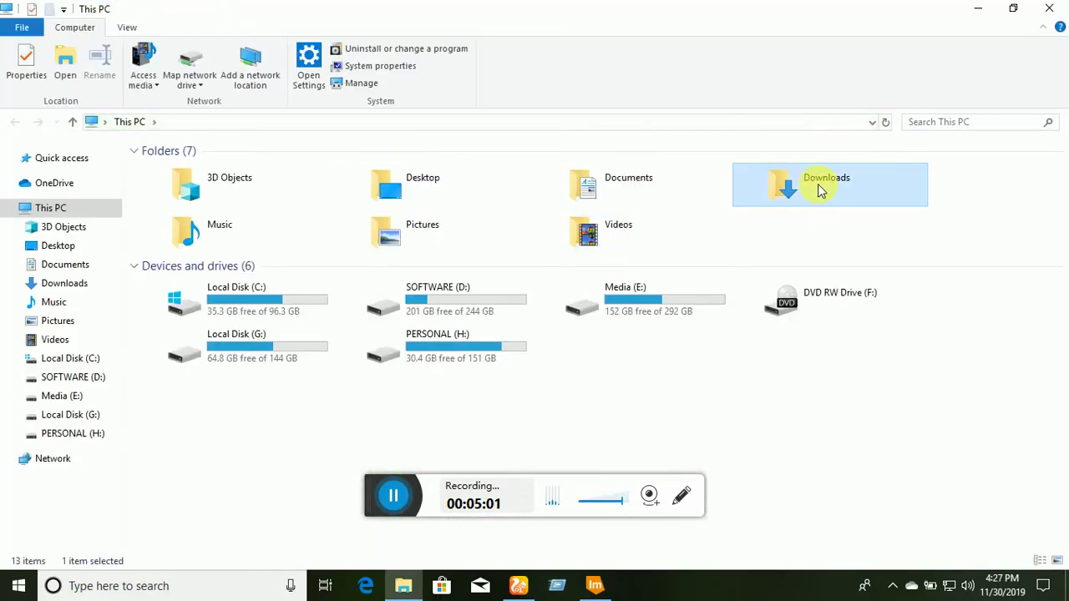
pyautogui.doubleClick(820, 191)
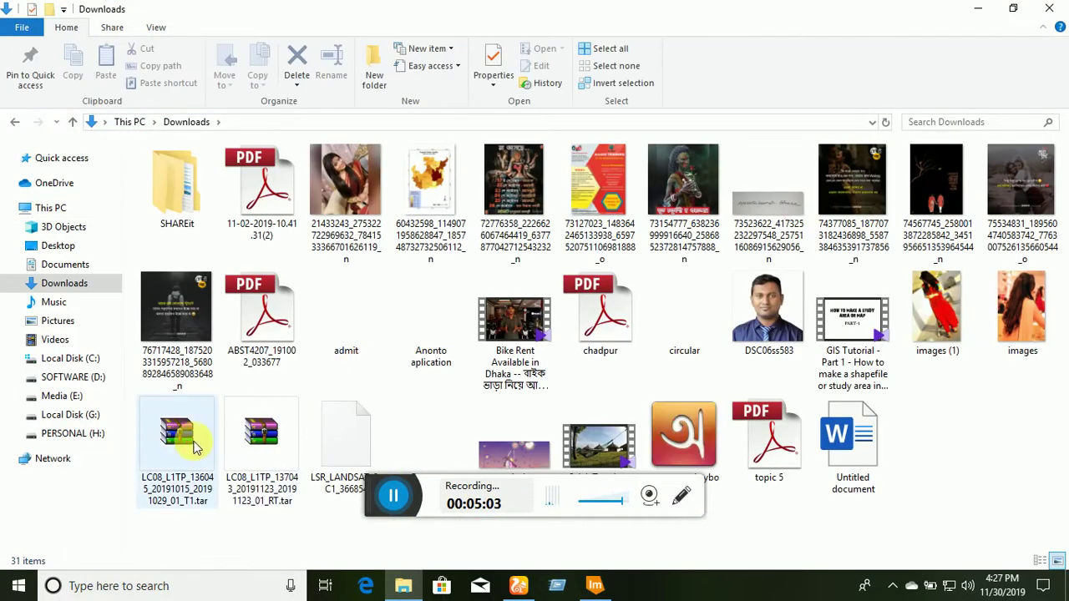
pyautogui.click(189, 445)
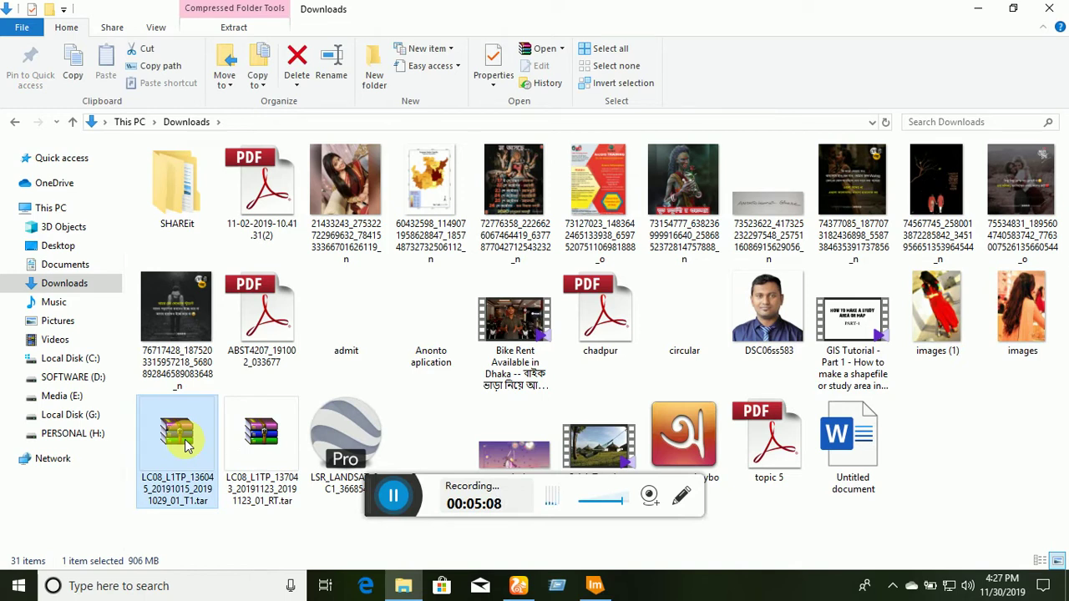
pyautogui.click(977, 9)
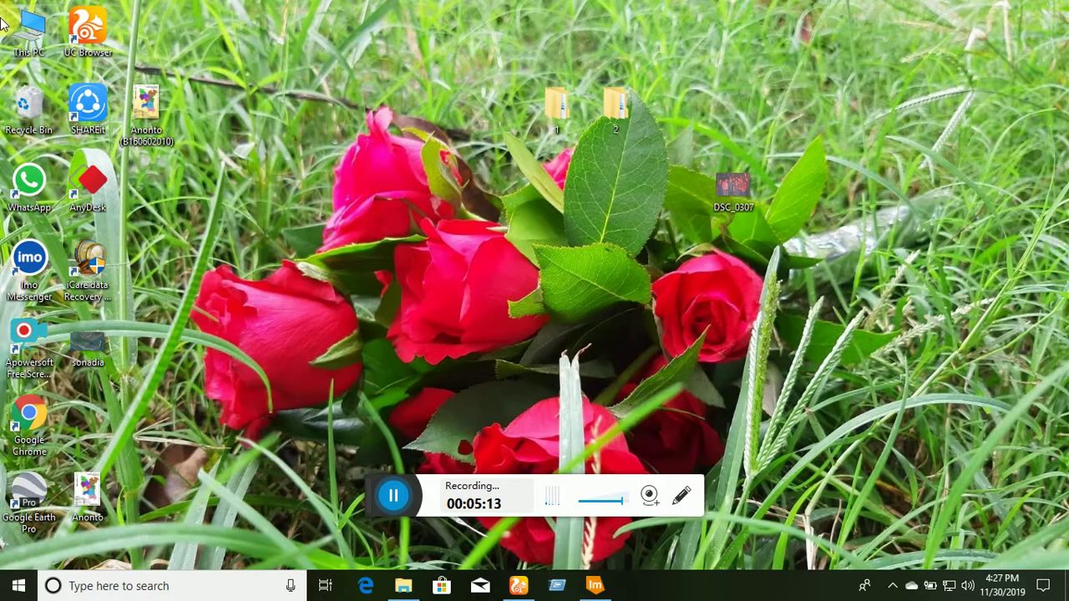
# Open the RS folder on the Media (E:) drive.
pyautogui.doubleClick(25, 35)
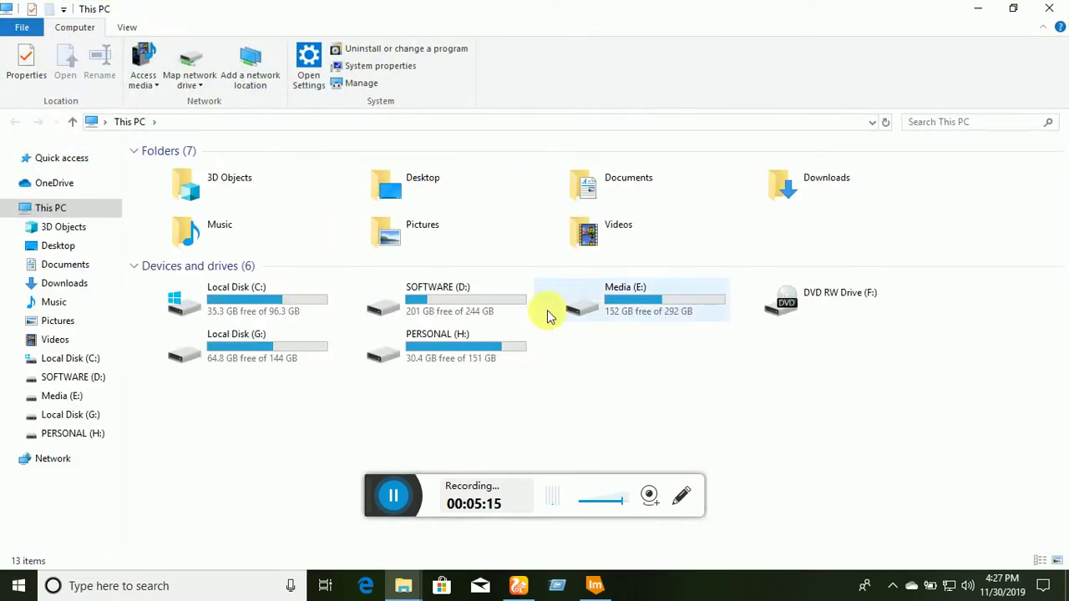
pyautogui.doubleClick(610, 313)
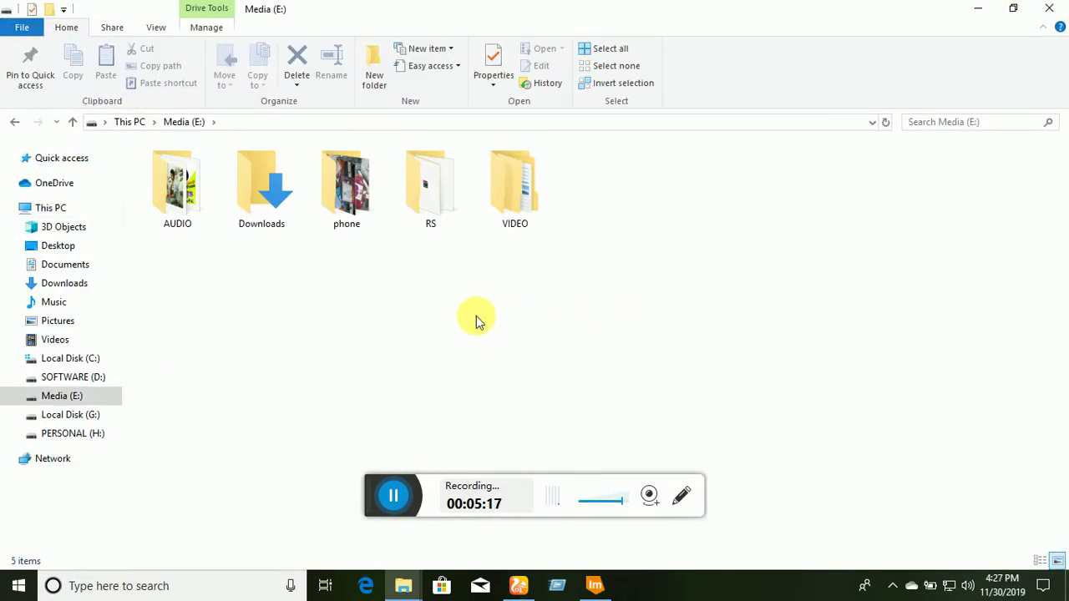
pyautogui.doubleClick(438, 203)
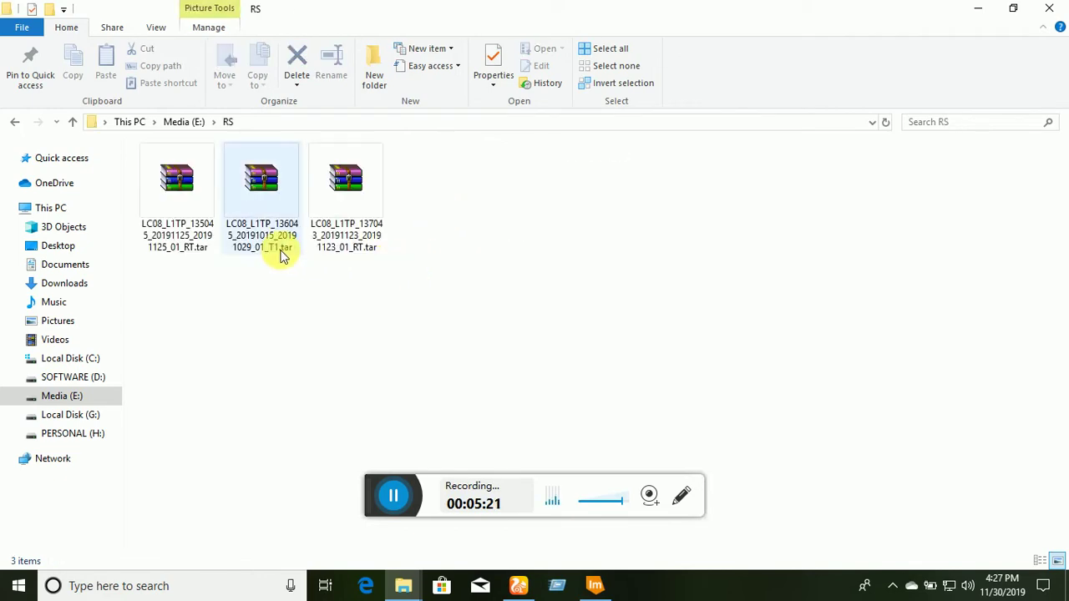
pyautogui.click(355, 194)
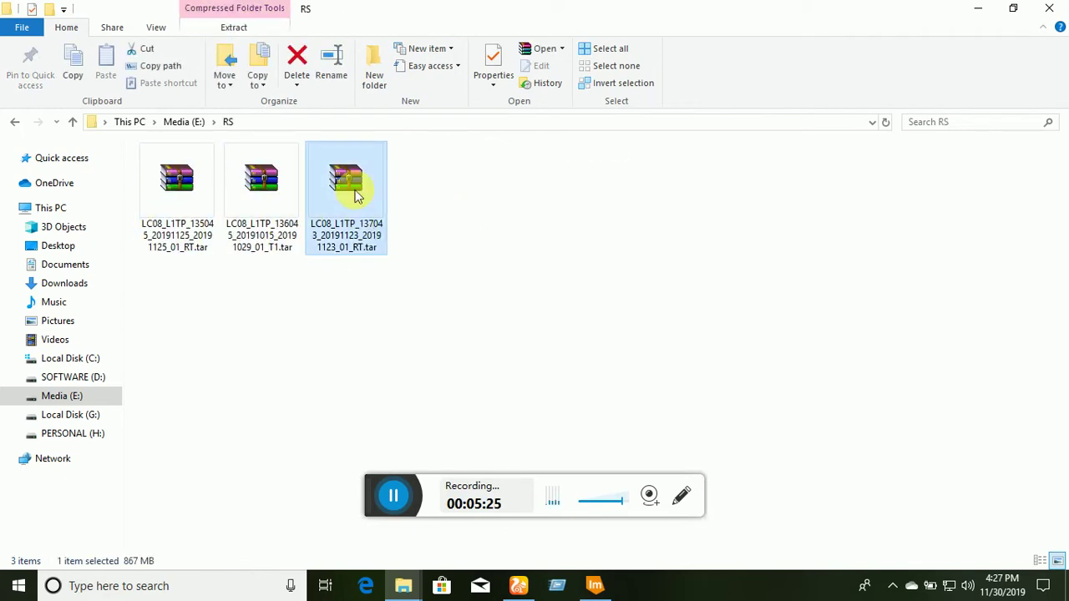
pyautogui.rightClick(355, 194)
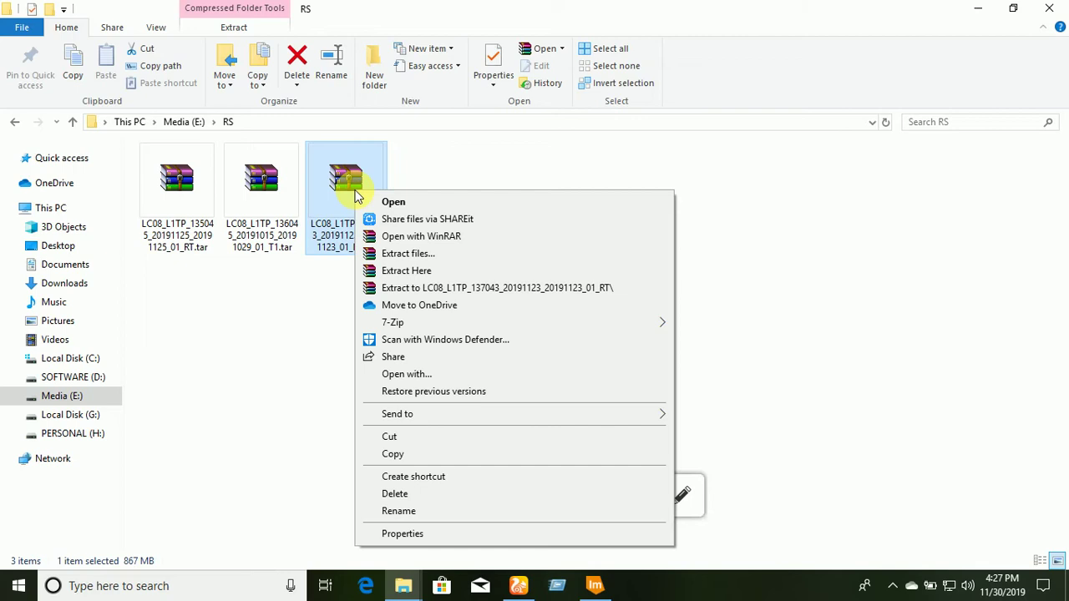
pyautogui.click(407, 270)
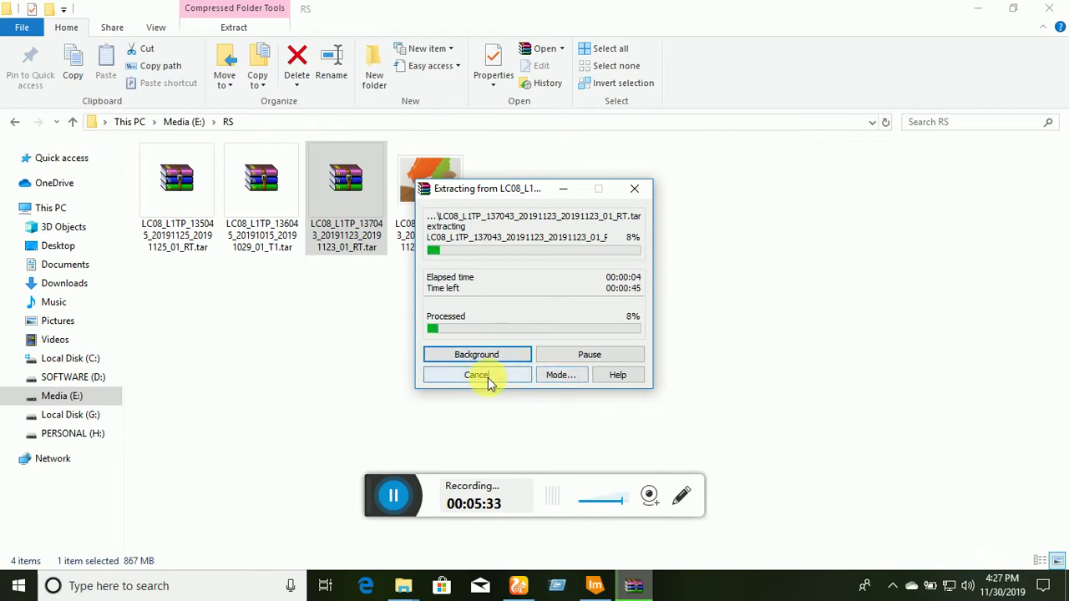
pyautogui.click(485, 376)
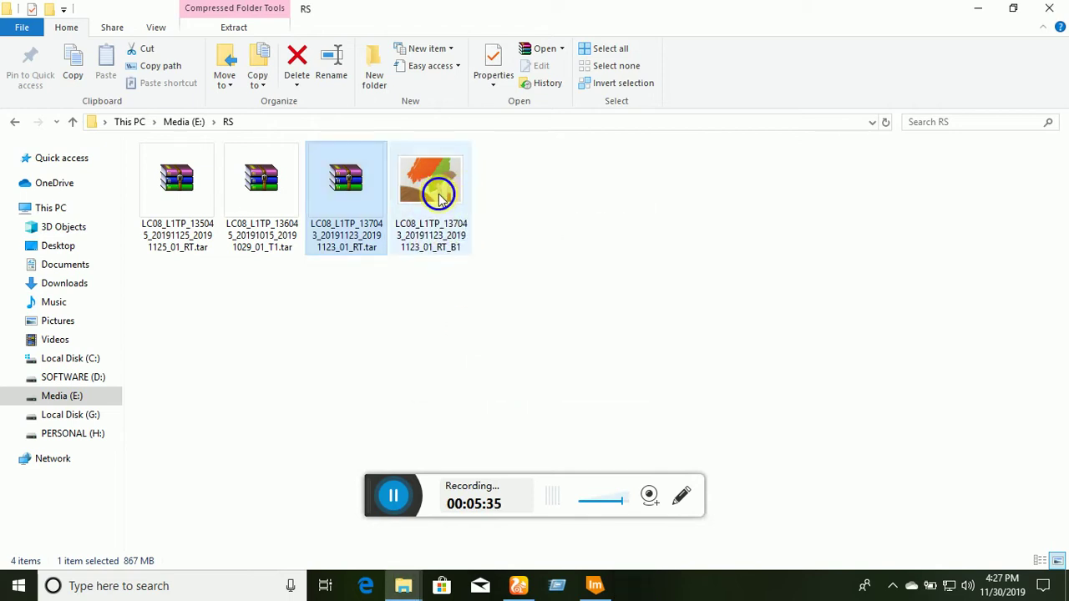
pyautogui.rightClick(440, 204)
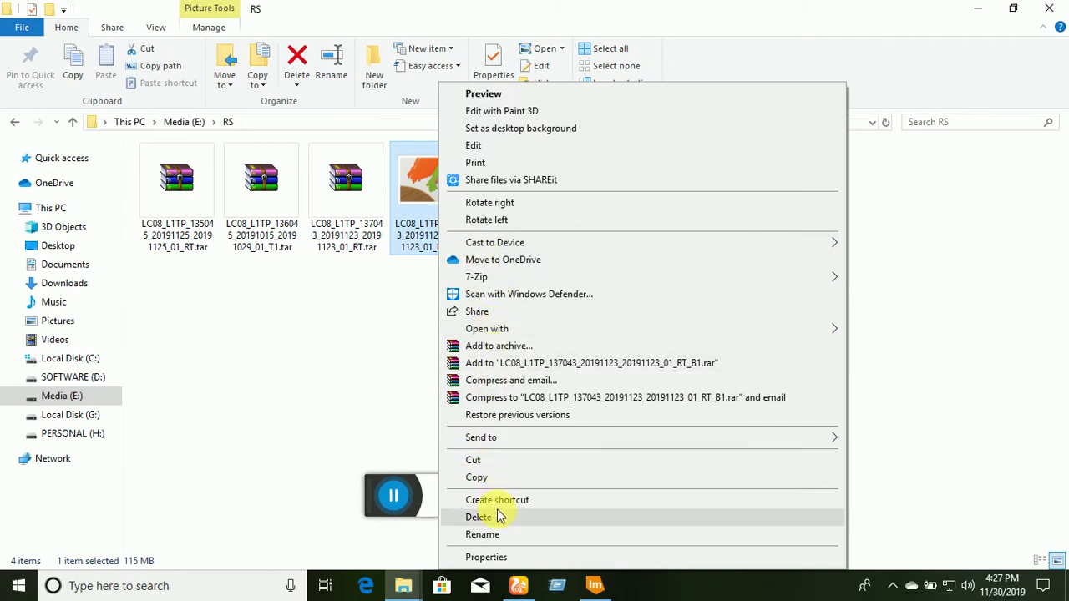
pyautogui.click(498, 516)
# Extract LC08_L1TP_137043_20191123_20191123_01_RT.tar into the folder E:\RS\LC08_L1TP_137043_20191123_20191123_01_RT.
pyautogui.click(353, 242)
pyautogui.rightClick(353, 242)
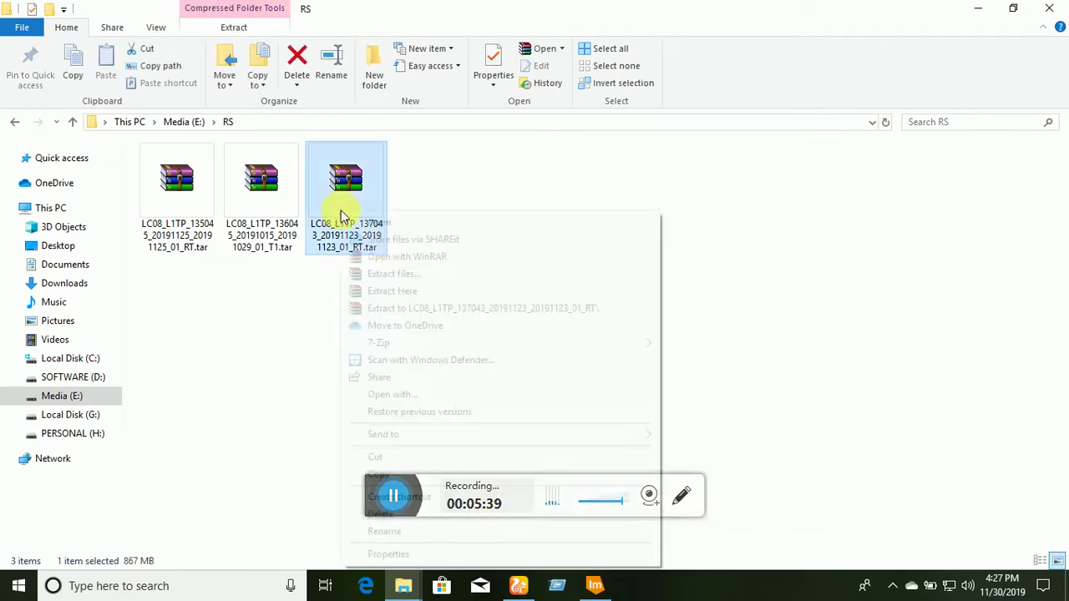
pyautogui.press('Escape')
pyautogui.rightClick(351, 246)
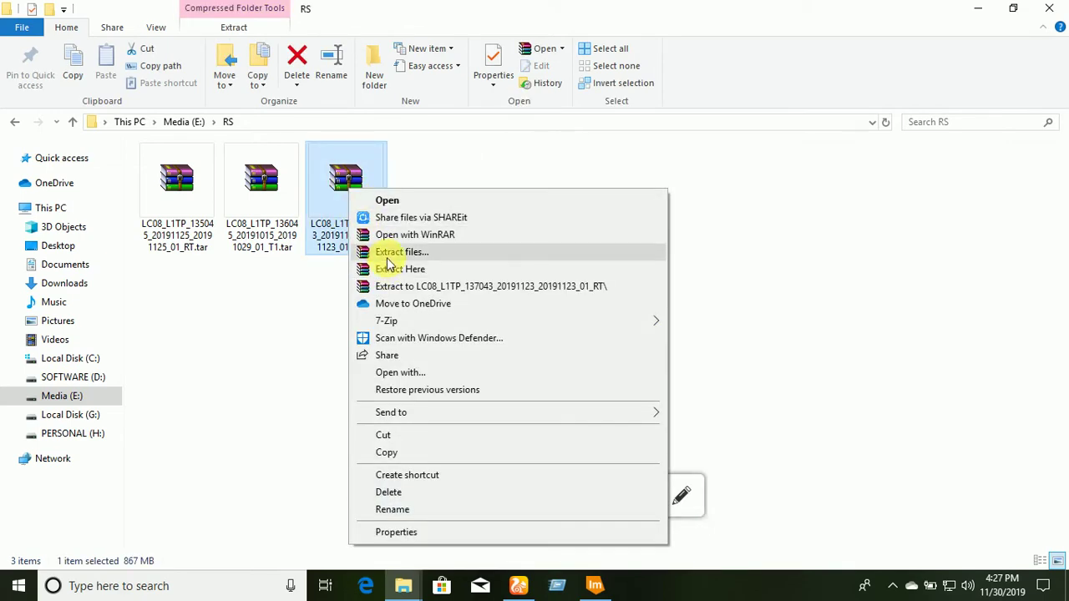
pyautogui.click(388, 255)
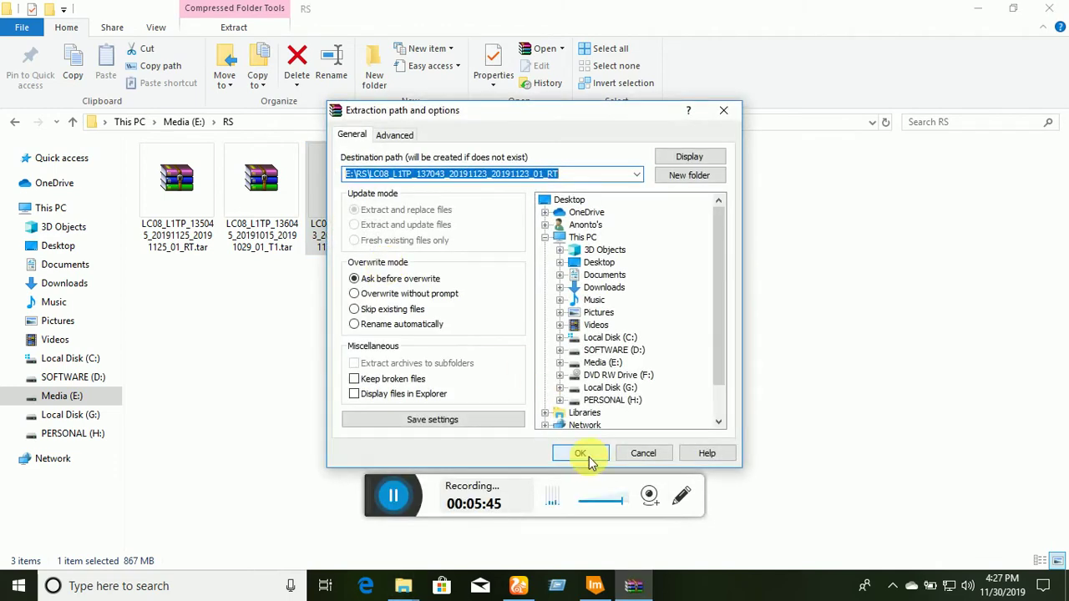
pyautogui.click(588, 460)
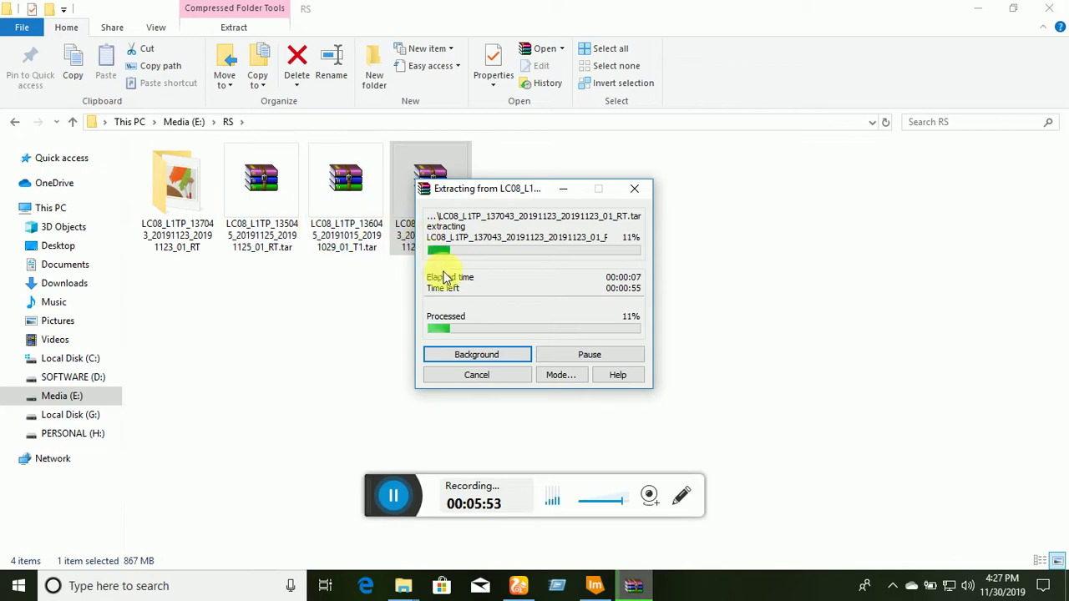
# Bring up ERDAS IMAGINE, maximize its window, and return to the RS folder.
pyautogui.click(598, 589)
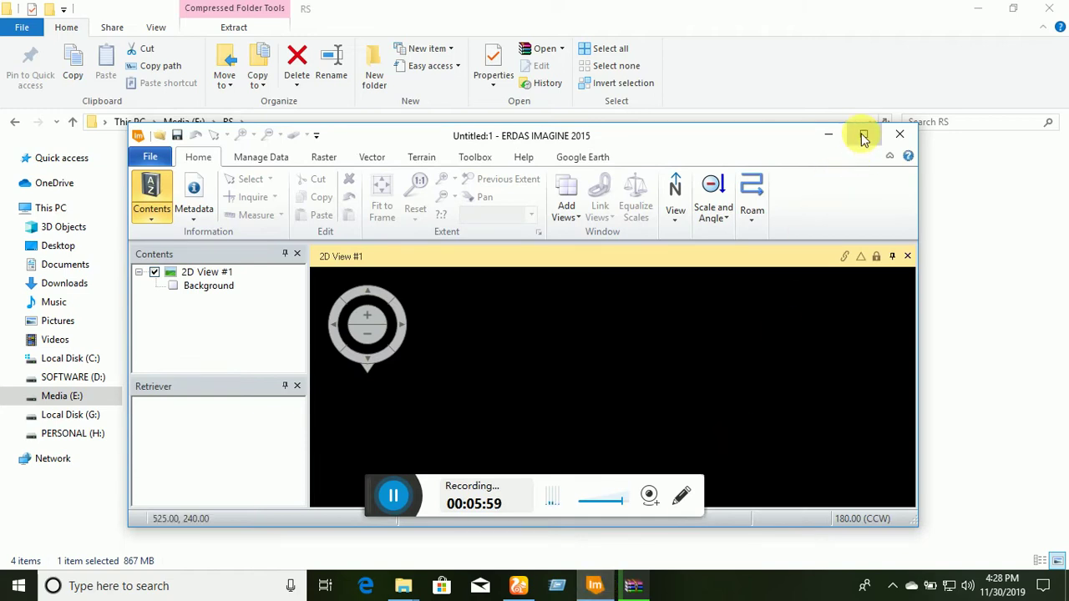
pyautogui.click(862, 134)
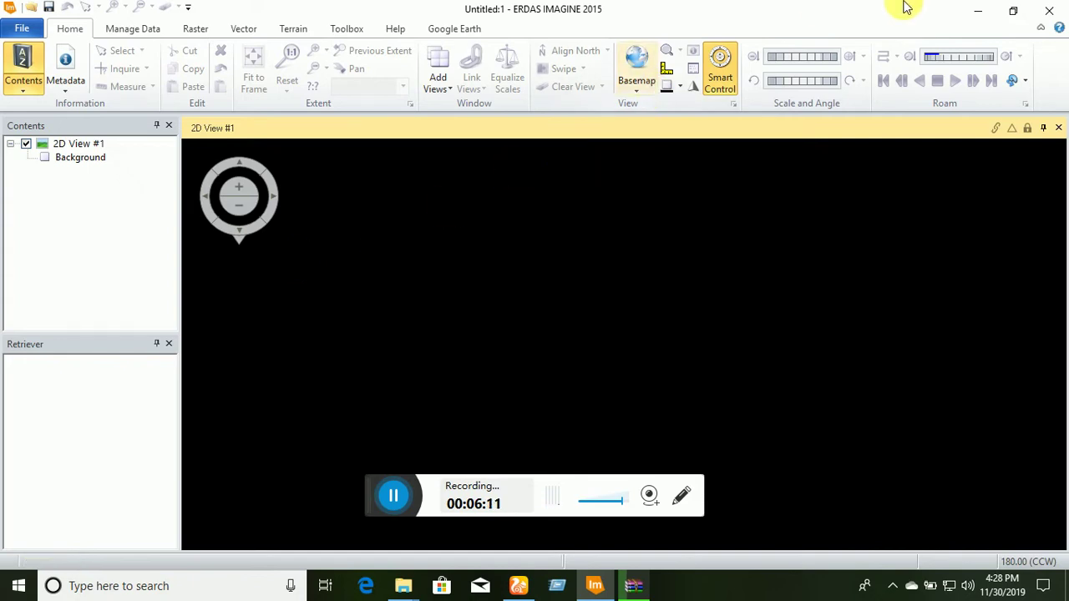
pyautogui.click(976, 15)
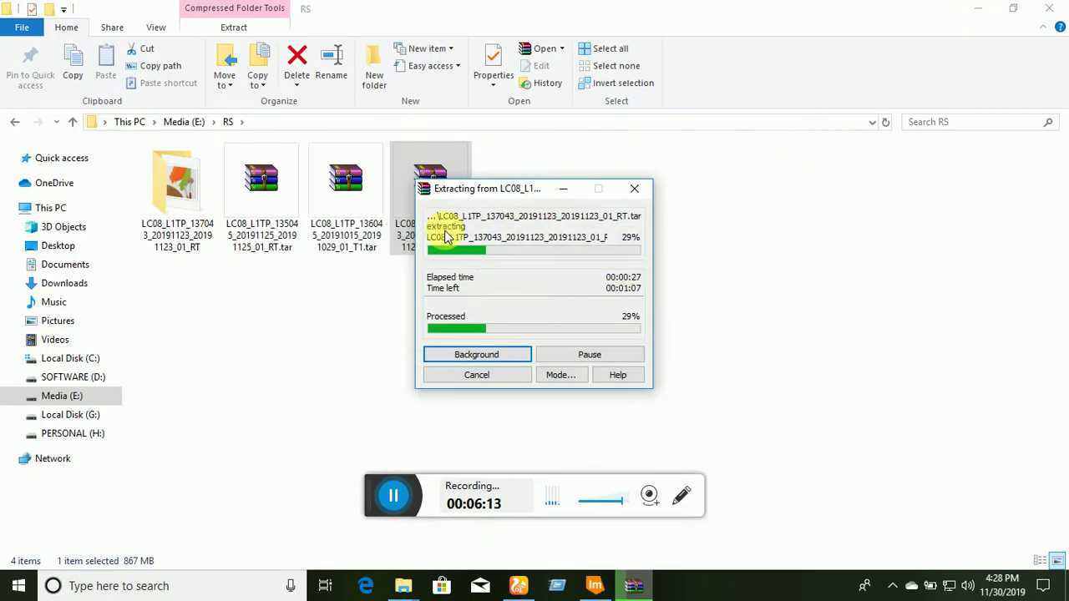
# Examine the band files in the extracted LC08_L1TP_137043_20191123_20191123_01_RT folder and close it.
pyautogui.click(186, 216)
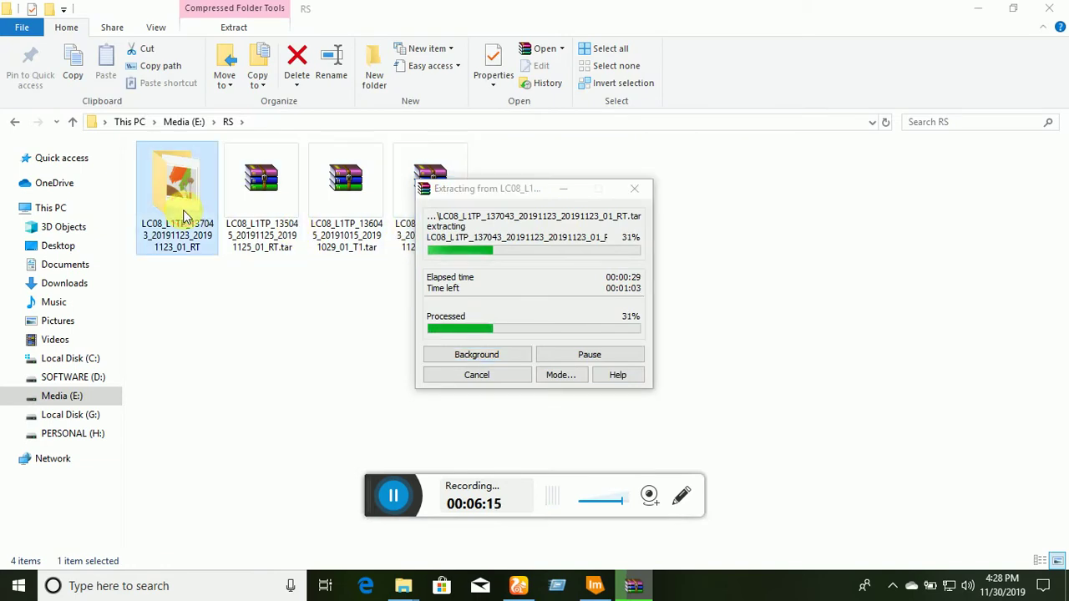
pyautogui.click(196, 222)
pyautogui.doubleClick(195, 222)
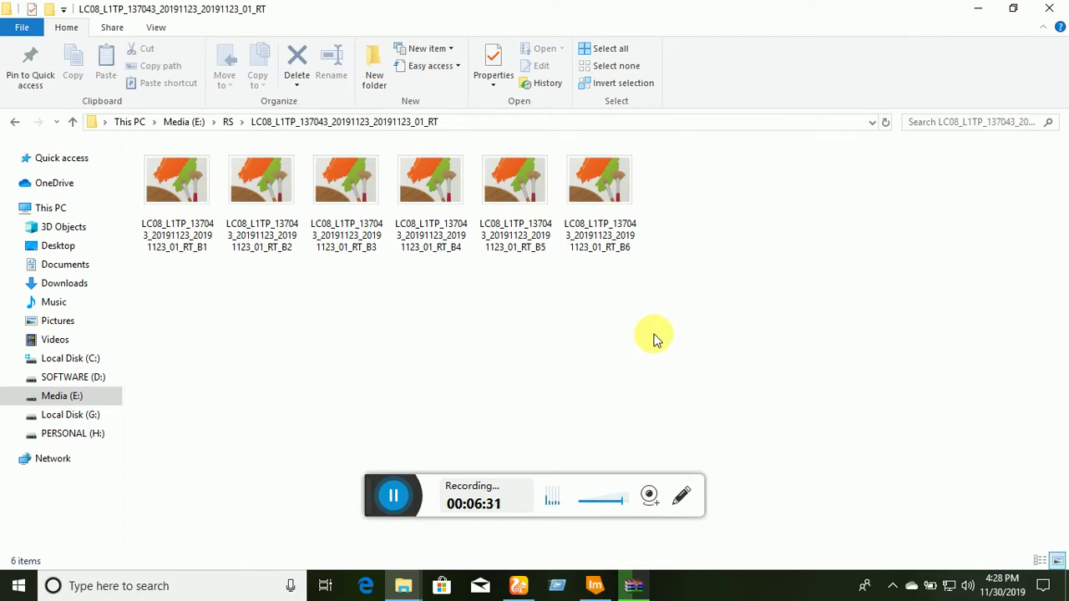
pyautogui.click(1054, 12)
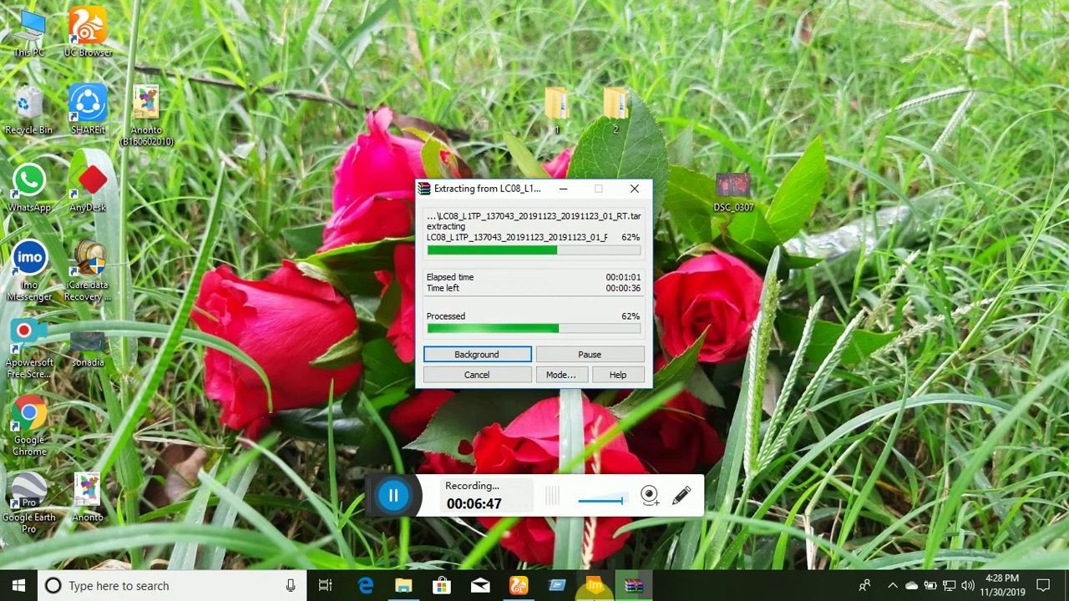
# Switch to ERDAS IMAGINE, start a Layer Stack operation, and check on the archive extraction.
pyautogui.click(594, 585)
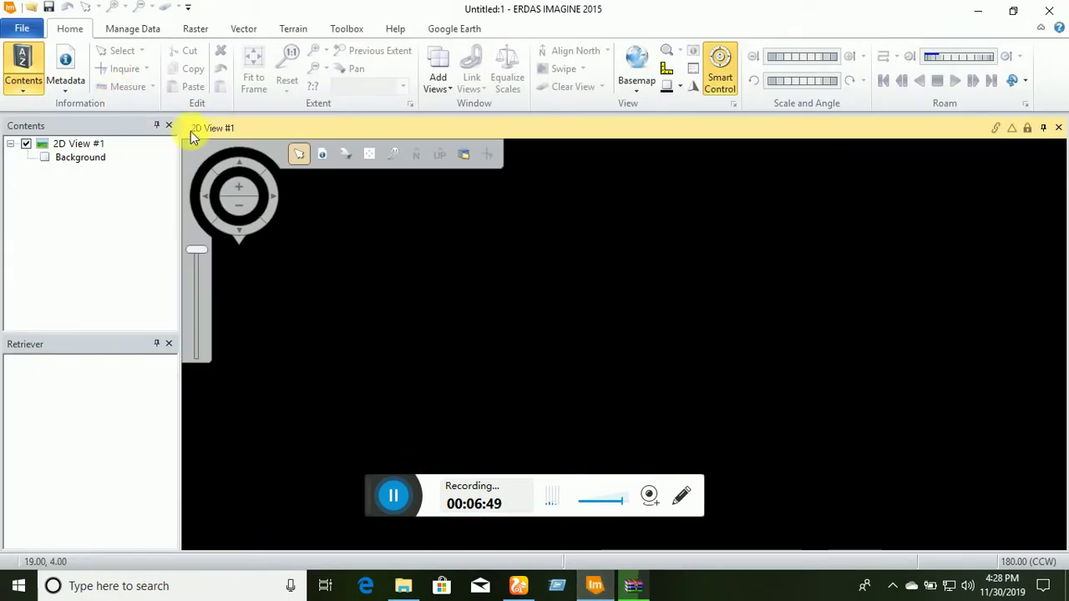
pyautogui.click(194, 30)
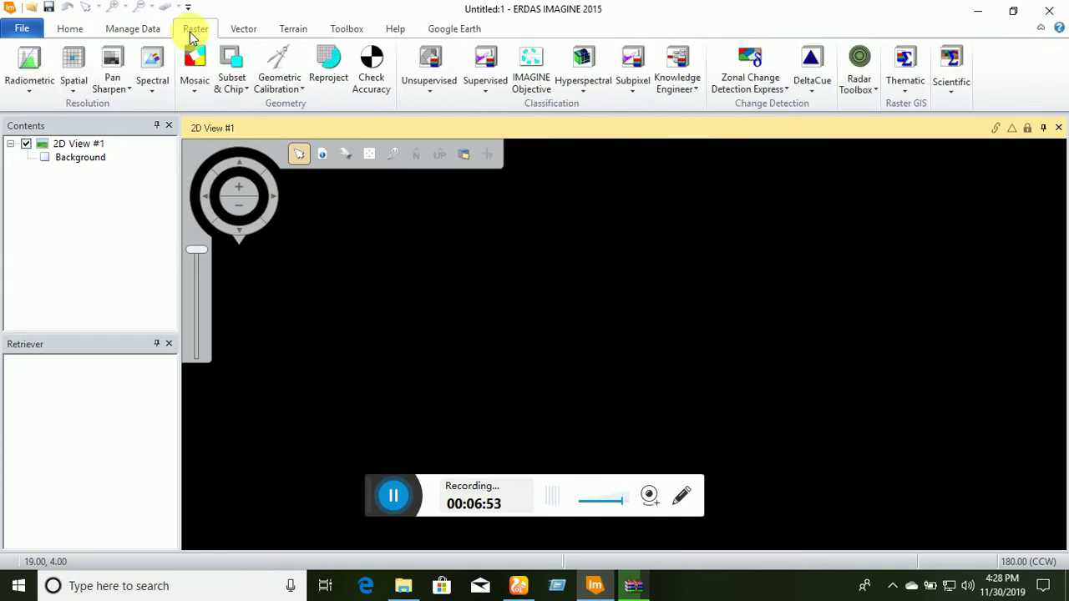
pyautogui.click(159, 87)
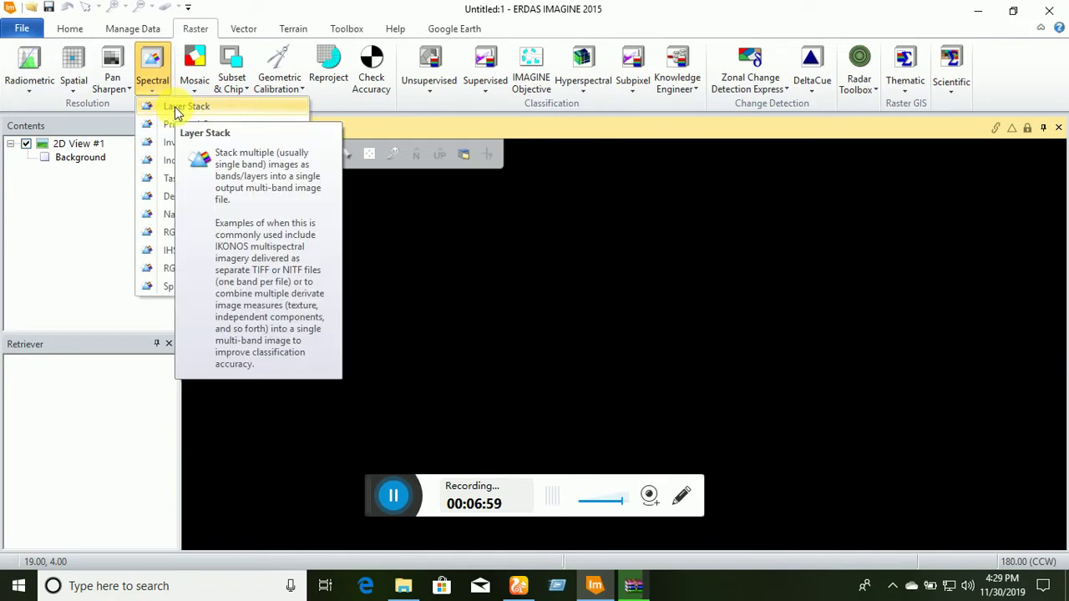
pyautogui.click(168, 115)
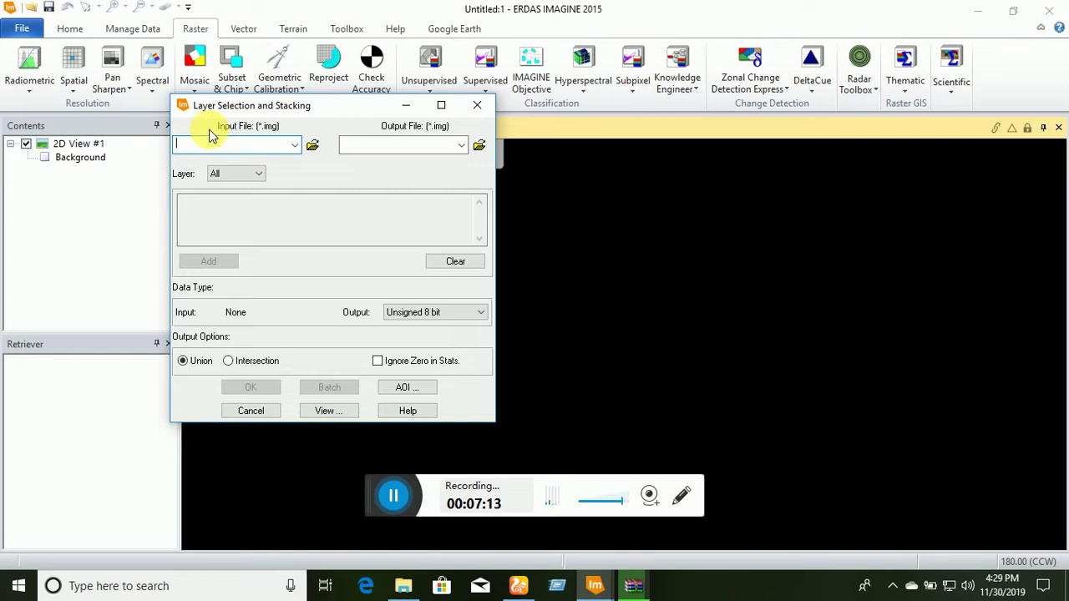
pyautogui.click(250, 146)
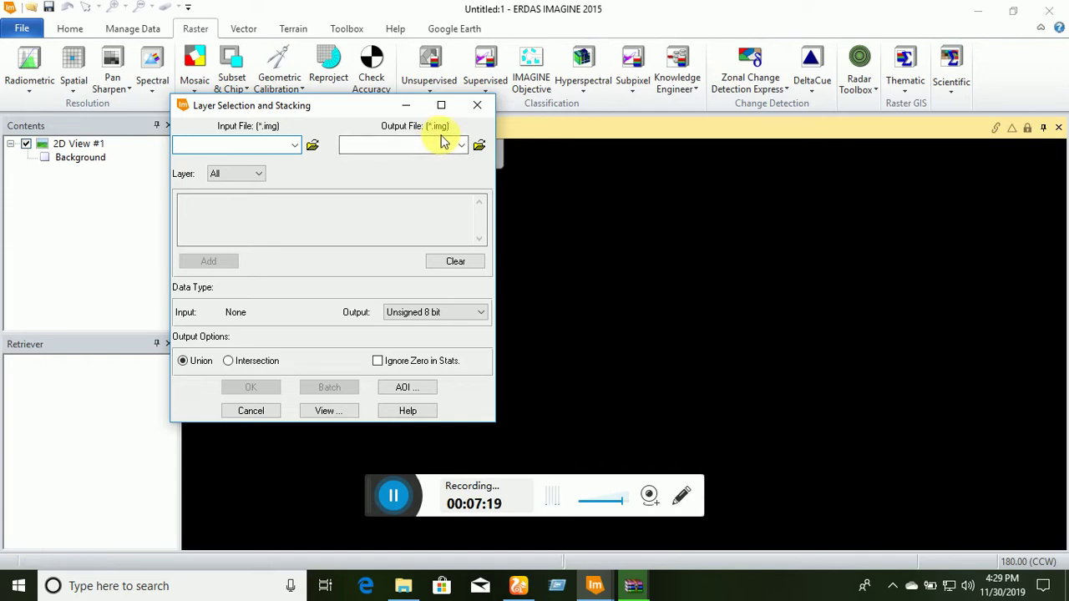
pyautogui.click(640, 583)
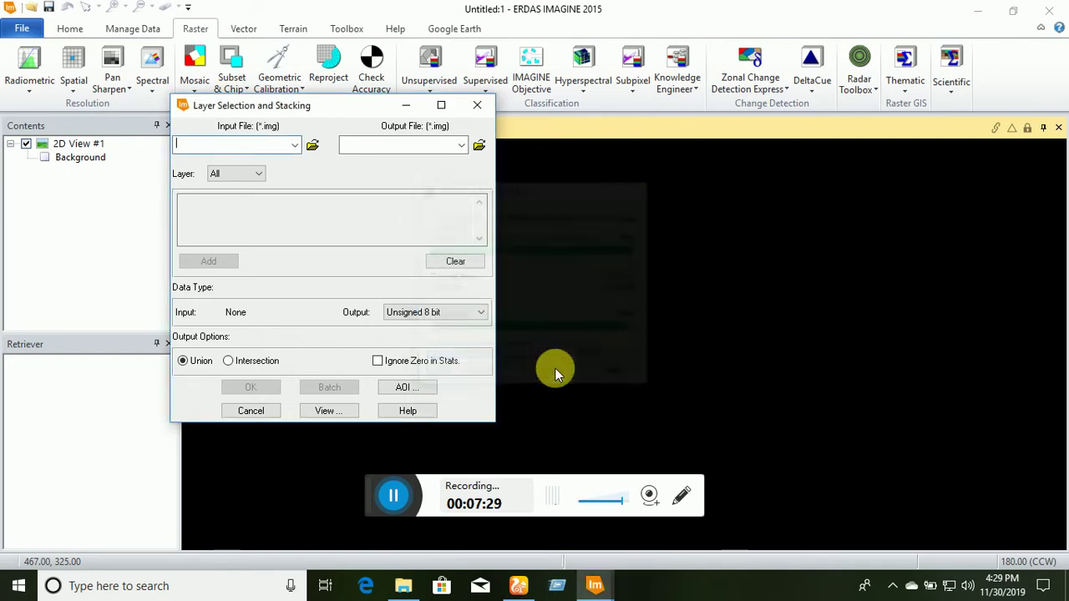
# Browse for the layer stack's input file in the LC08_L1TP_137043_20191123_20191123_01_RT folder inside RS on Media (E:).
pyautogui.click(313, 146)
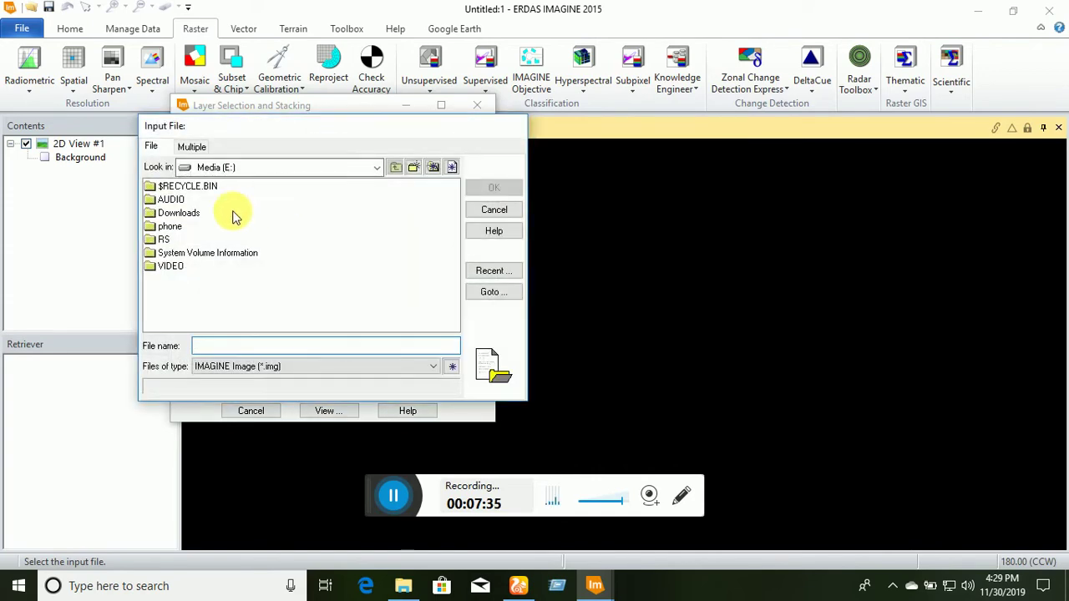
pyautogui.doubleClick(163, 241)
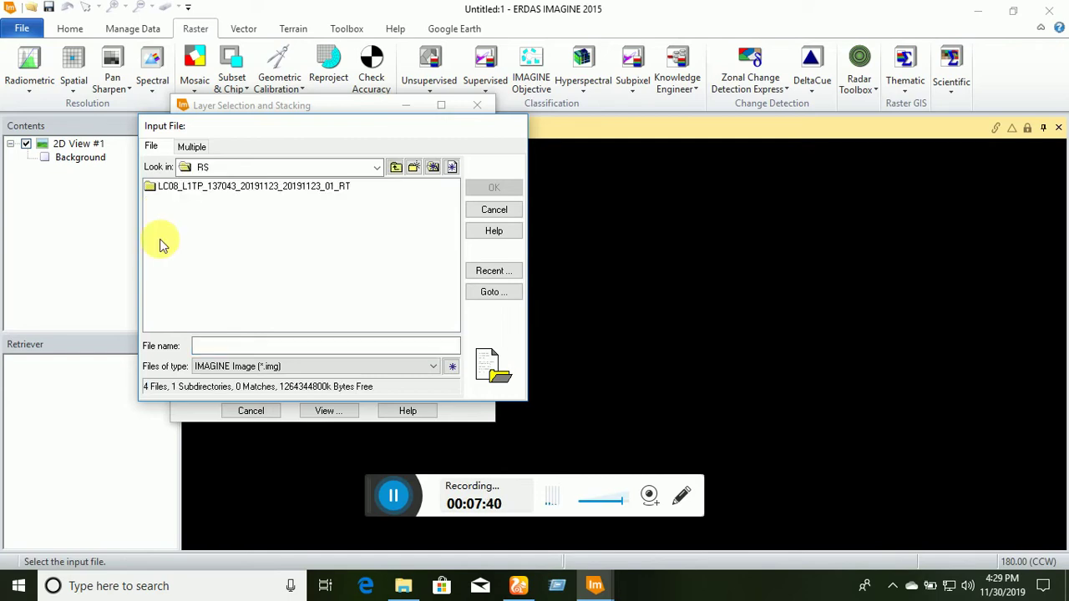
pyautogui.click(187, 193)
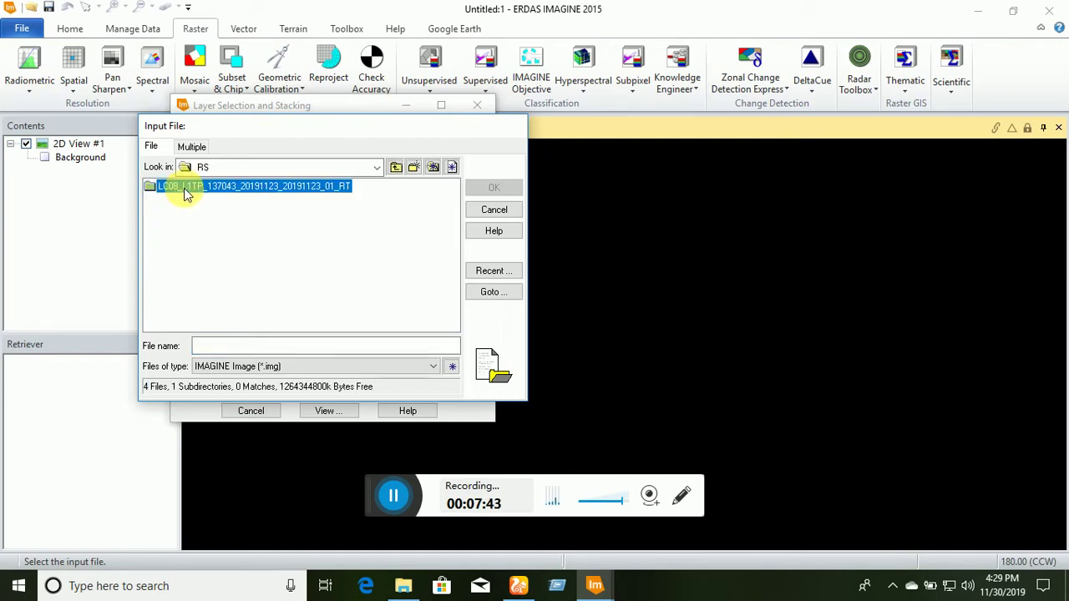
pyautogui.doubleClick(187, 193)
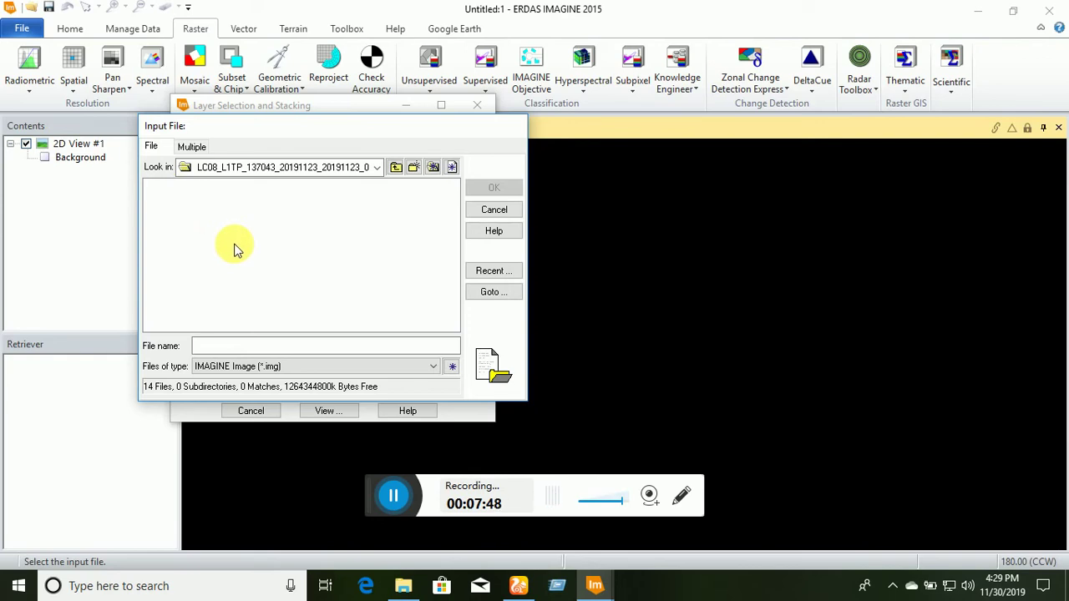
# Switch to File Explorer and view the contents of the extracted LC08_L1TP_137043_20191123_20191123_01_RT folder in RS on Media (E:).
pyautogui.click(403, 586)
pyautogui.click(1049, 8)
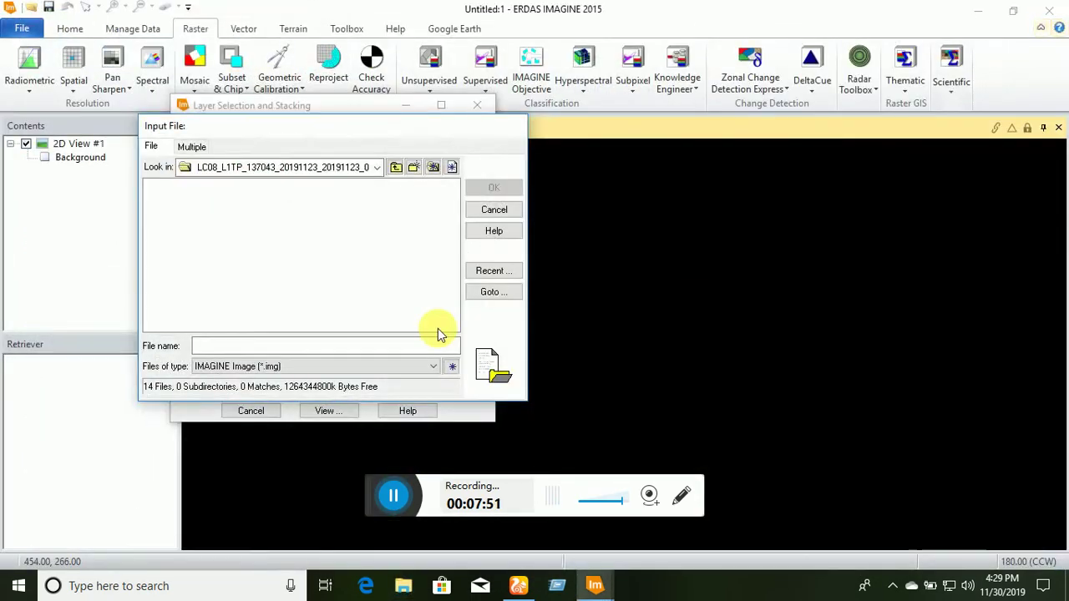
pyautogui.click(982, 13)
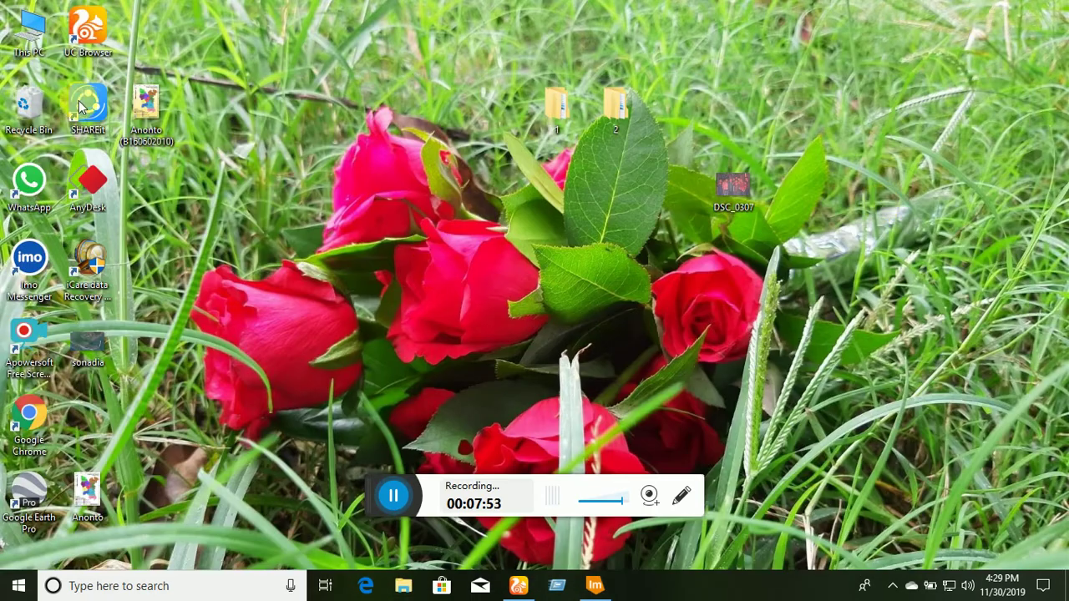
pyautogui.doubleClick(50, 37)
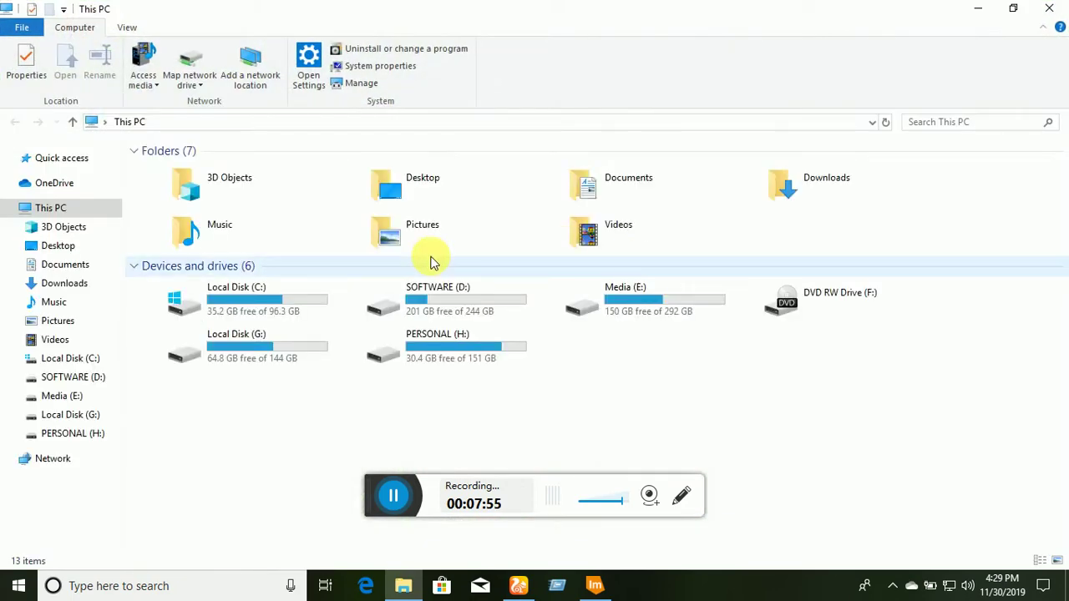
pyautogui.click(637, 312)
pyautogui.doubleClick(636, 312)
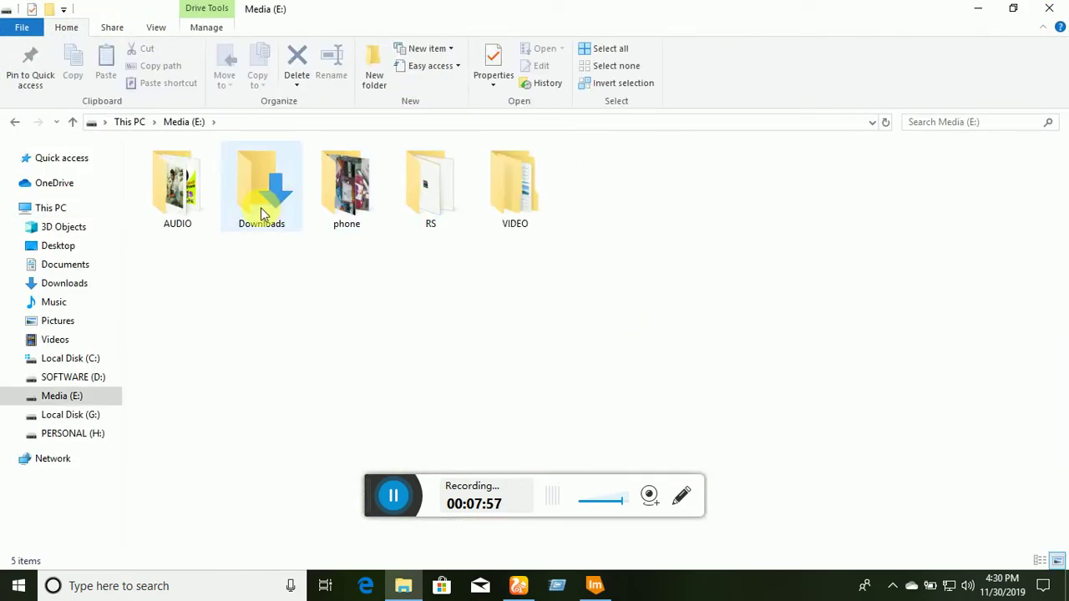
pyautogui.doubleClick(406, 210)
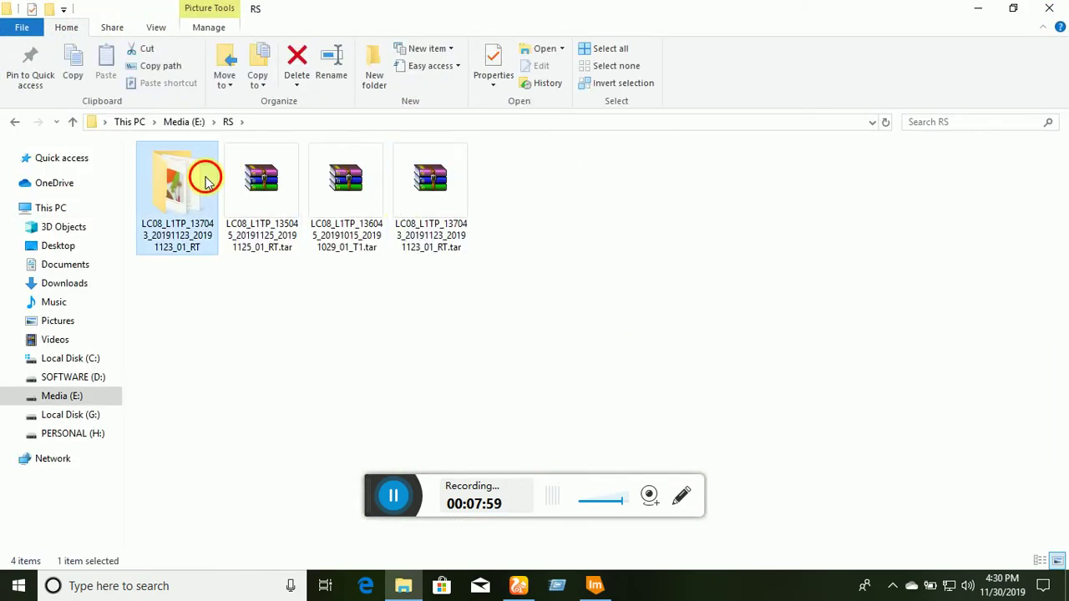
pyautogui.doubleClick(207, 177)
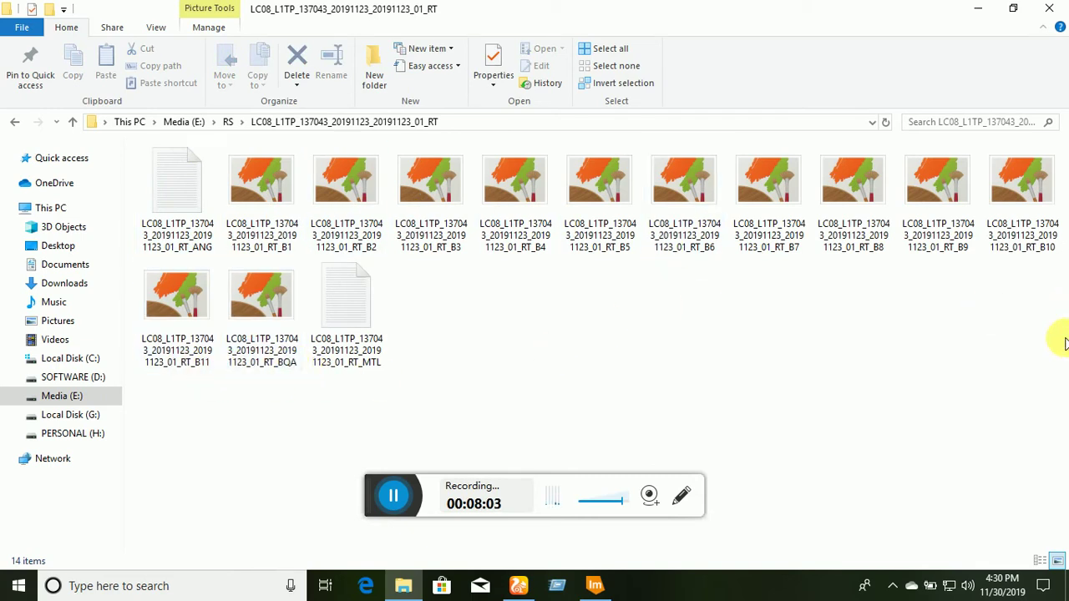
# Check the file type of the B2 band image in its file properties, and close them.
pyautogui.click(595, 586)
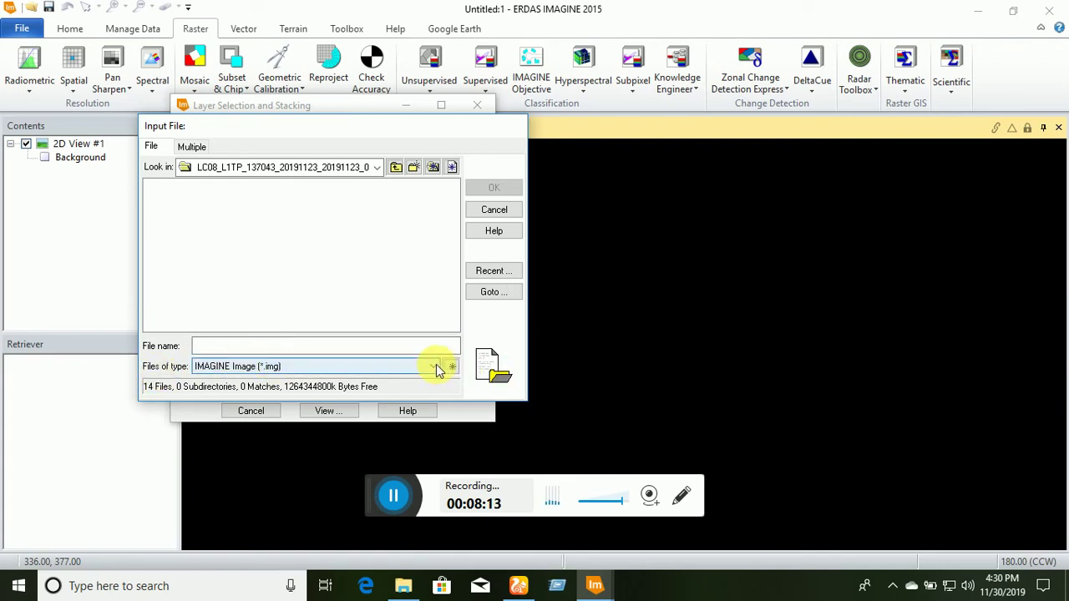
pyautogui.click(977, 10)
pyautogui.click(346, 315)
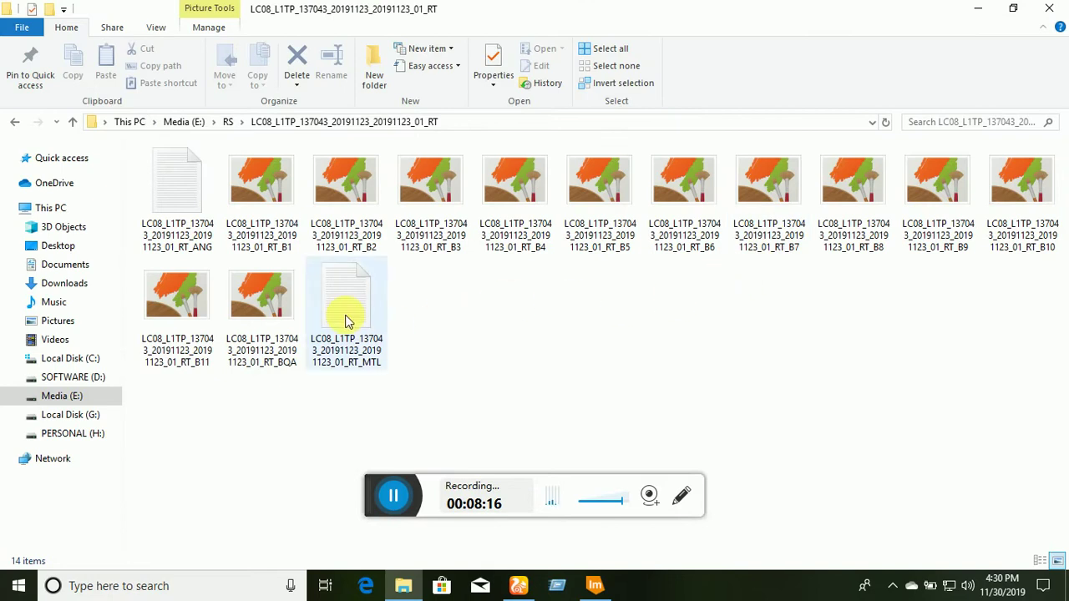
pyautogui.click(358, 230)
pyautogui.rightClick(344, 238)
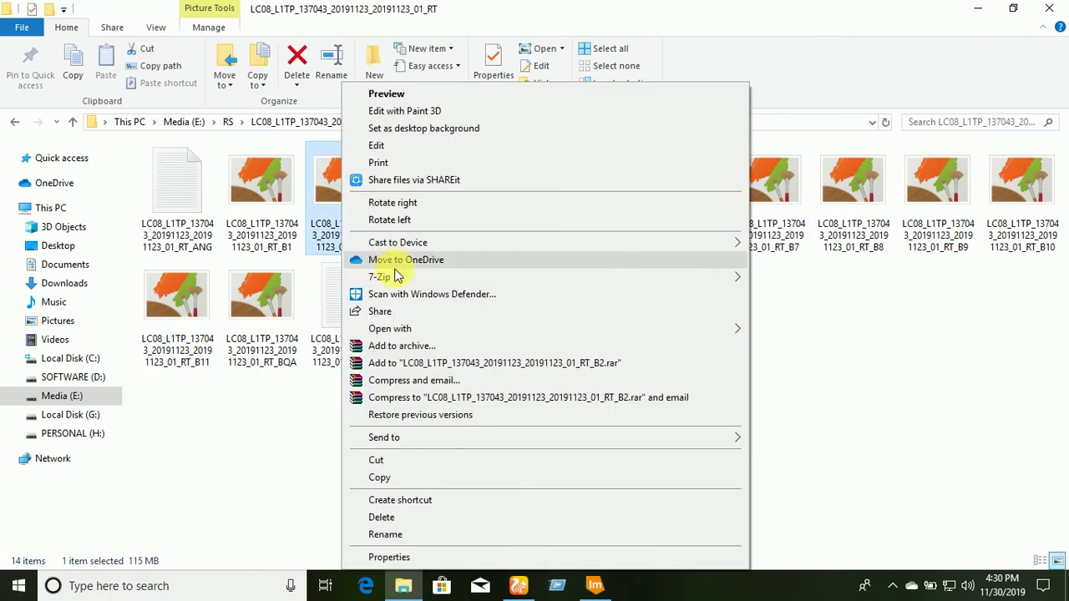
pyautogui.click(417, 556)
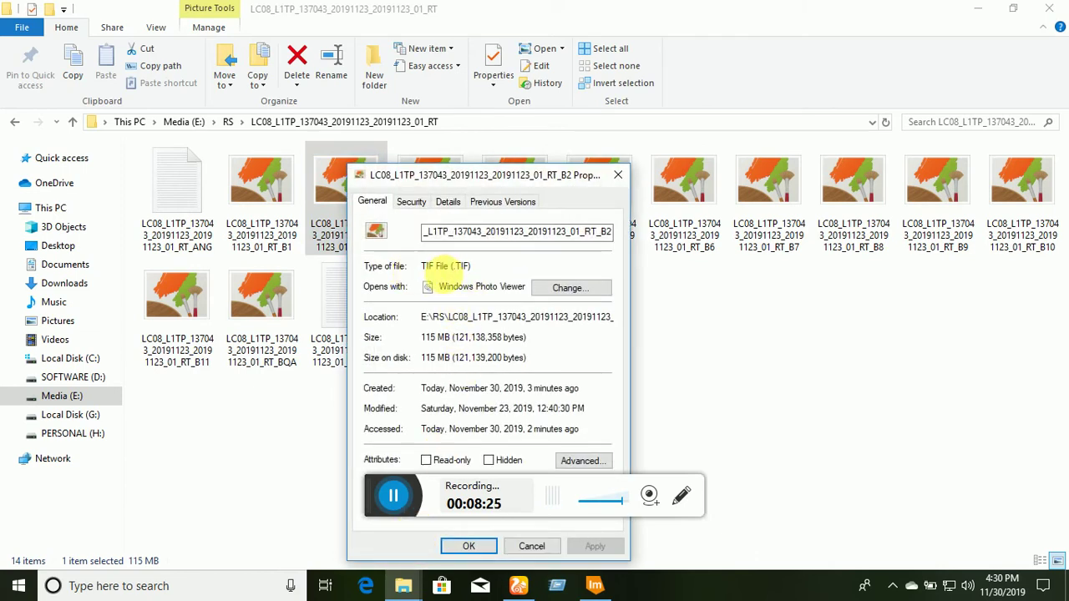
pyautogui.click(616, 175)
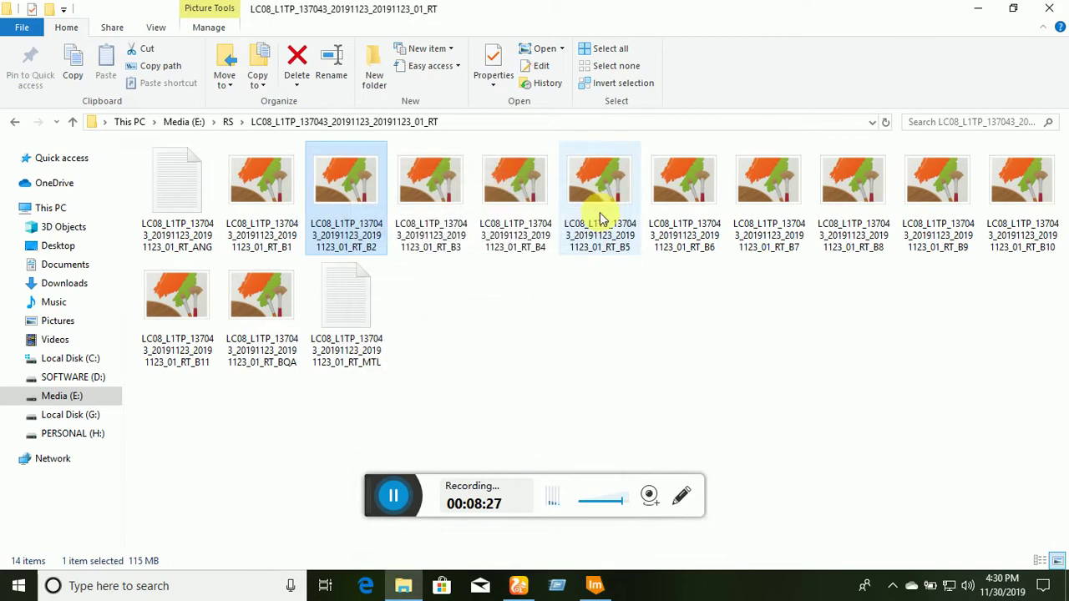
pyautogui.click(979, 9)
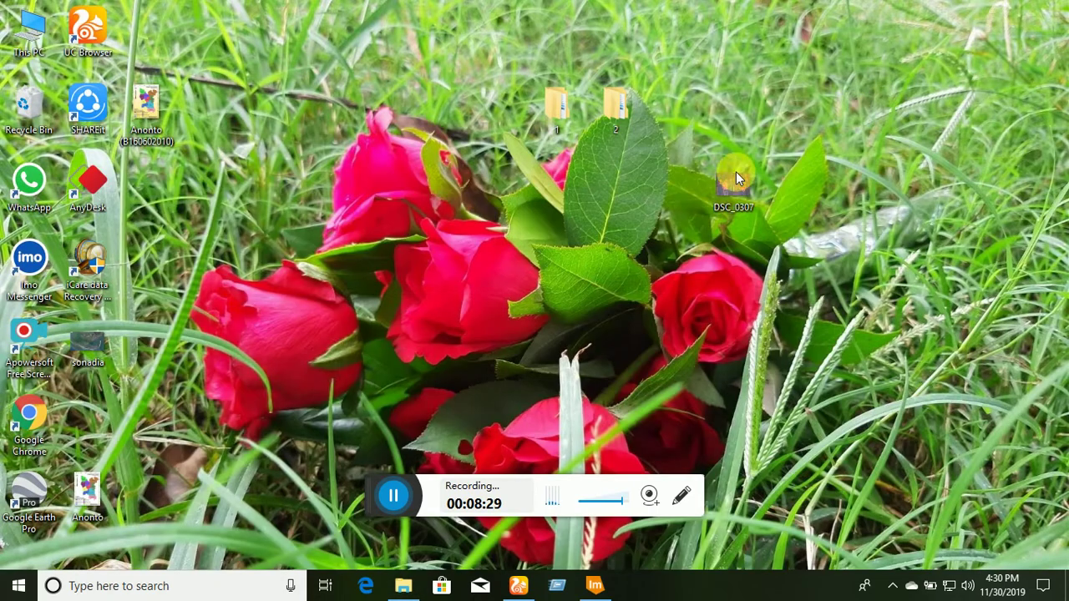
# Return to ERDAS IMAGINE and set the input file browser to list TIFF files.
pyautogui.click(591, 585)
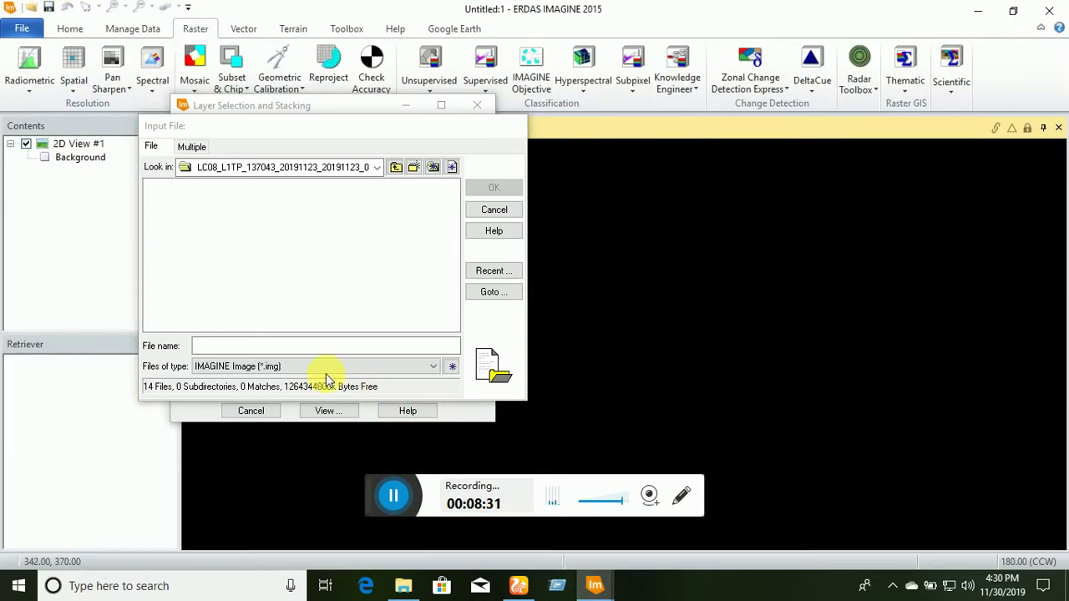
pyautogui.click(434, 368)
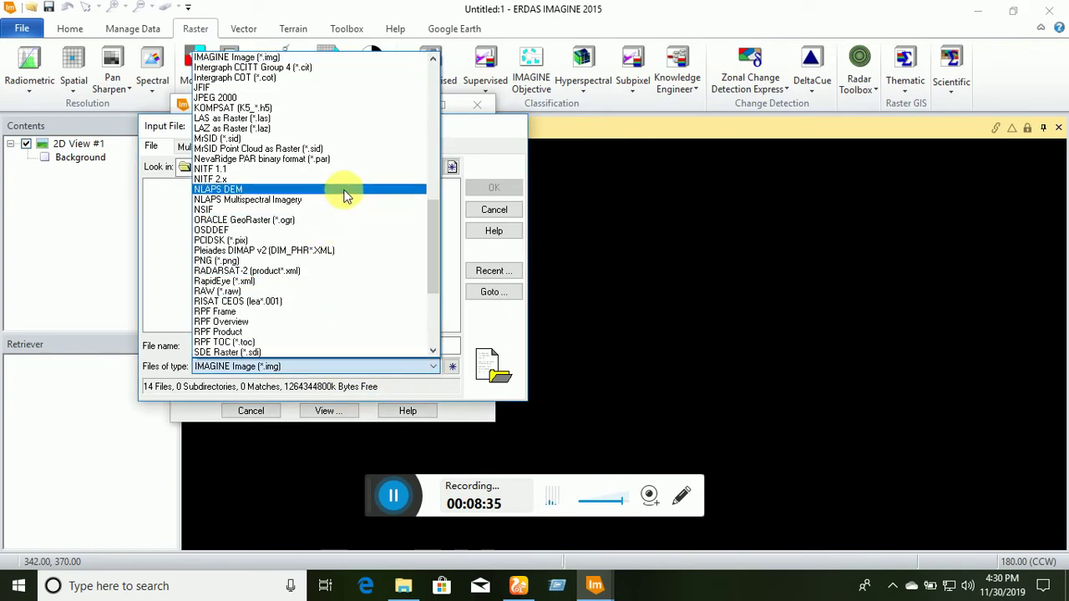
pyautogui.scroll(-5, 334, 241)
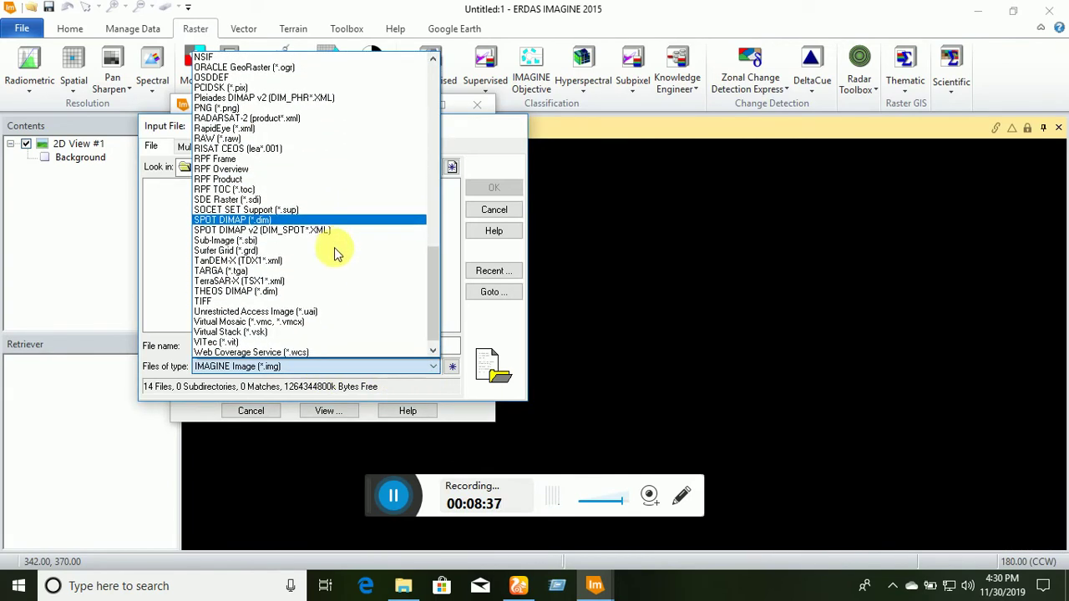
pyautogui.click(279, 301)
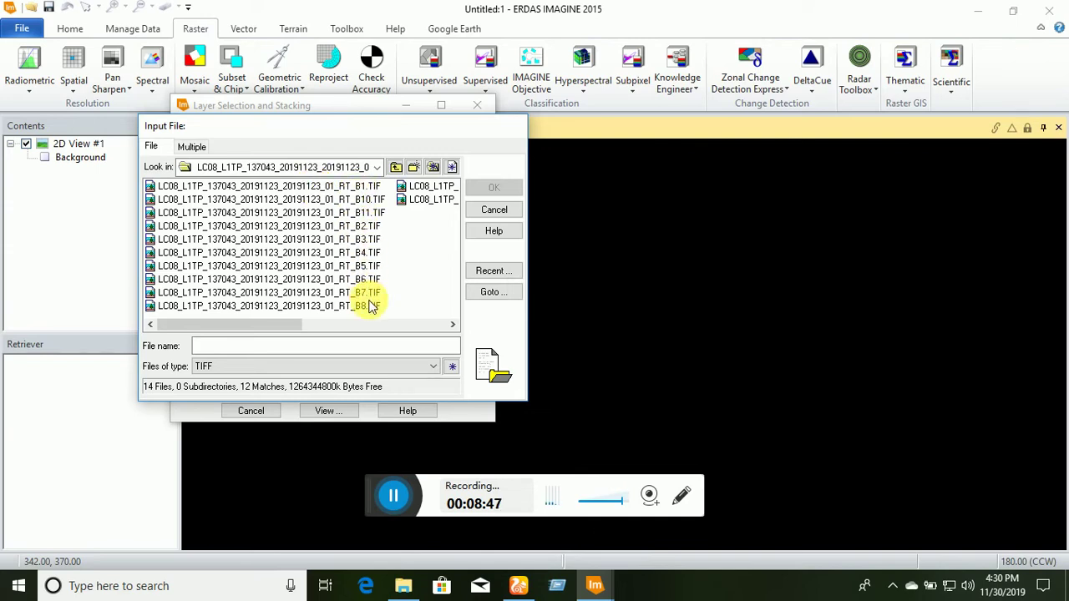
# Load LC08_L1TP_137043_20191123_20191123_01_RT_B1.TIF as the input file and add it to the layer stack list.
pyautogui.click(344, 187)
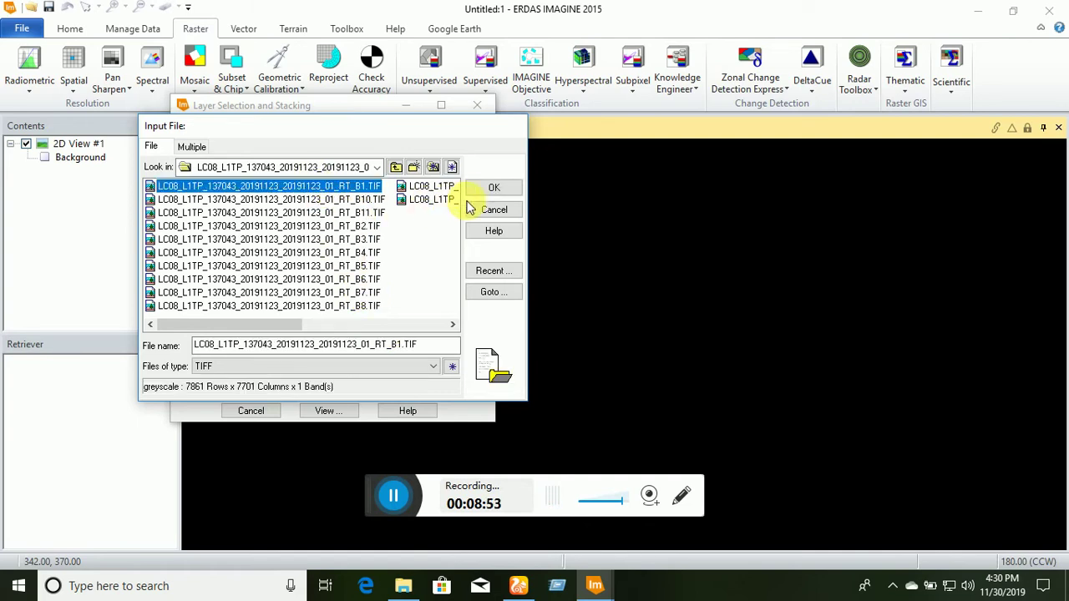
pyautogui.click(491, 189)
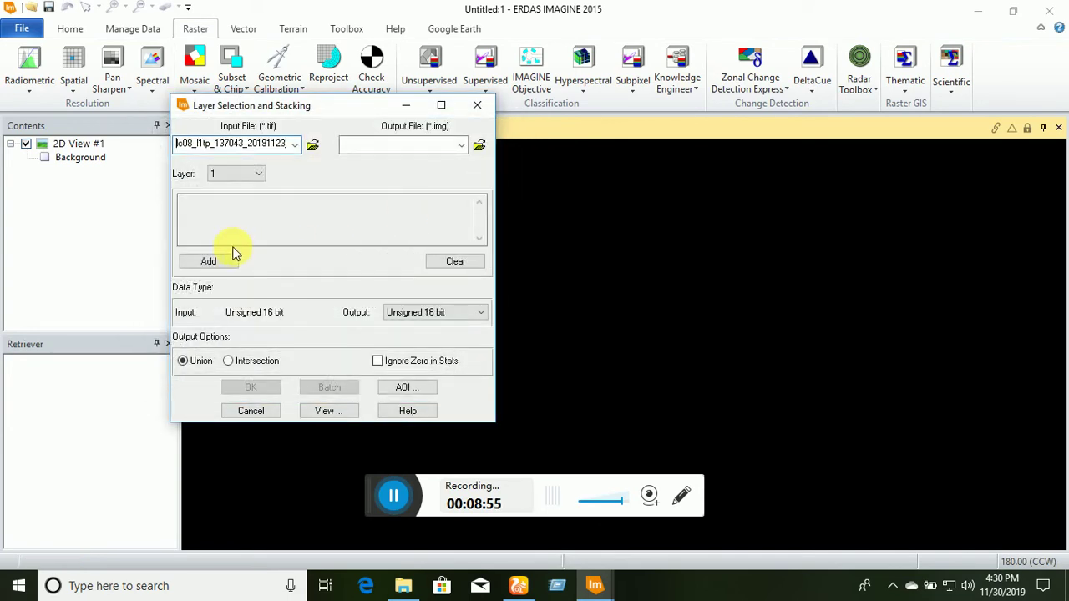
pyautogui.click(213, 263)
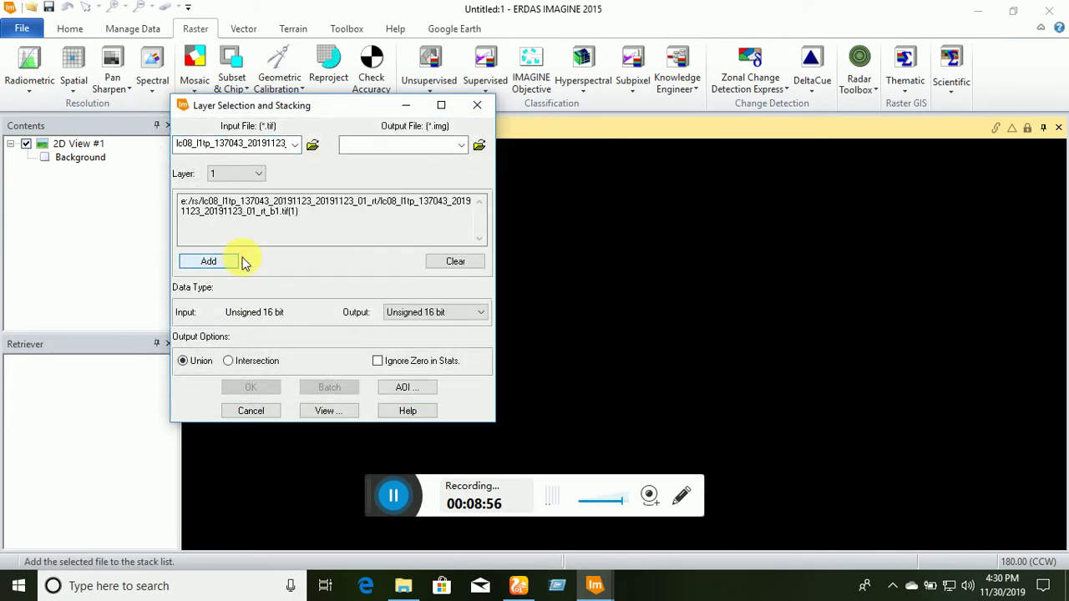
# Load LC08_L1TP_137043_20191123_20191123_01_RT_B2.TIF as the input file and add it to the layer stack list.
pyautogui.click(313, 147)
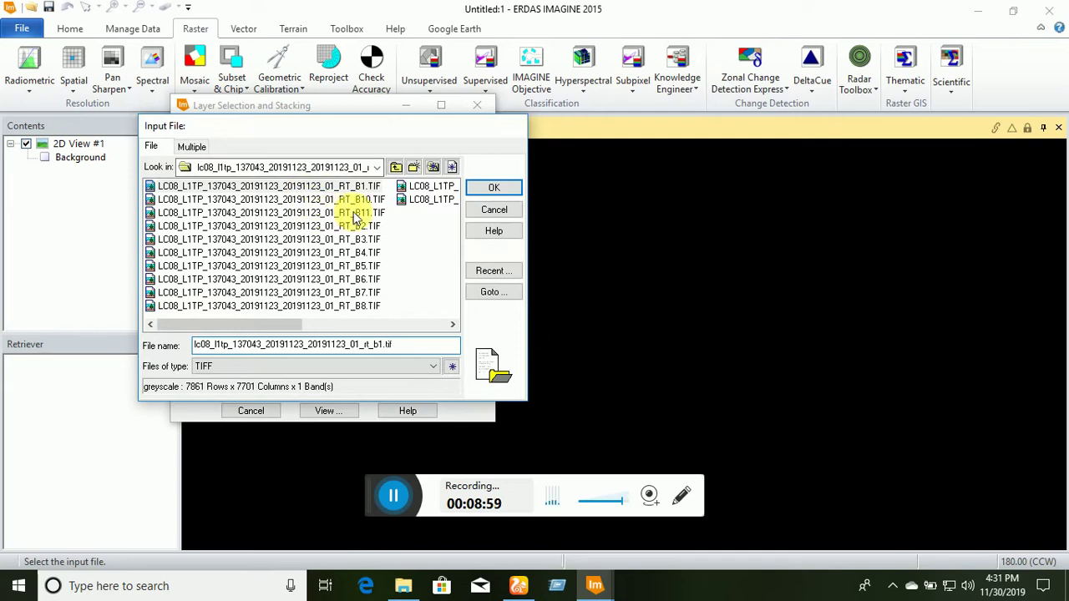
pyautogui.click(357, 226)
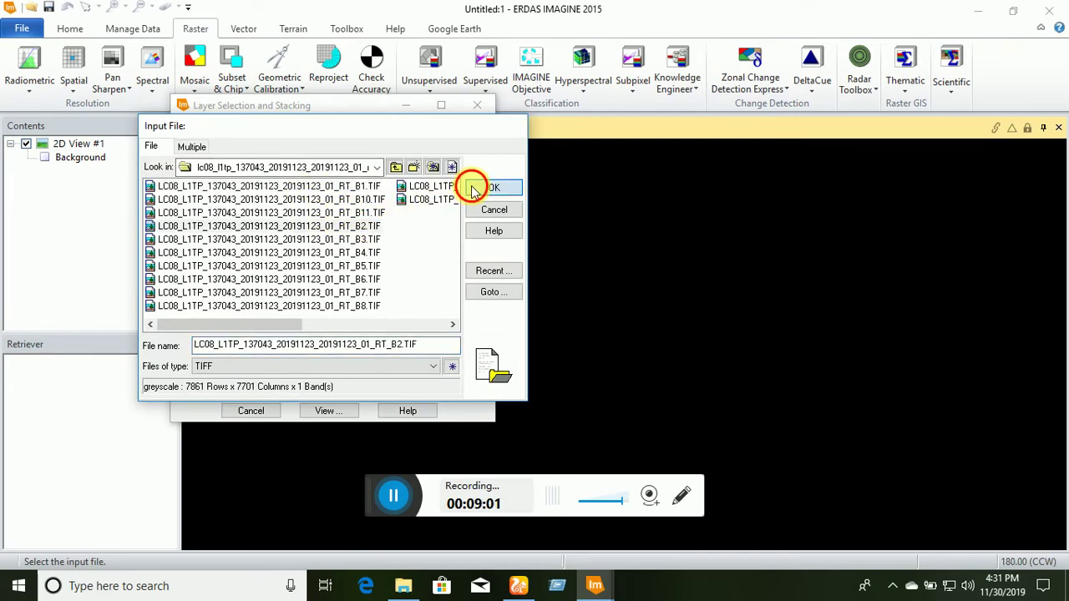
pyautogui.click(472, 186)
pyautogui.click(209, 261)
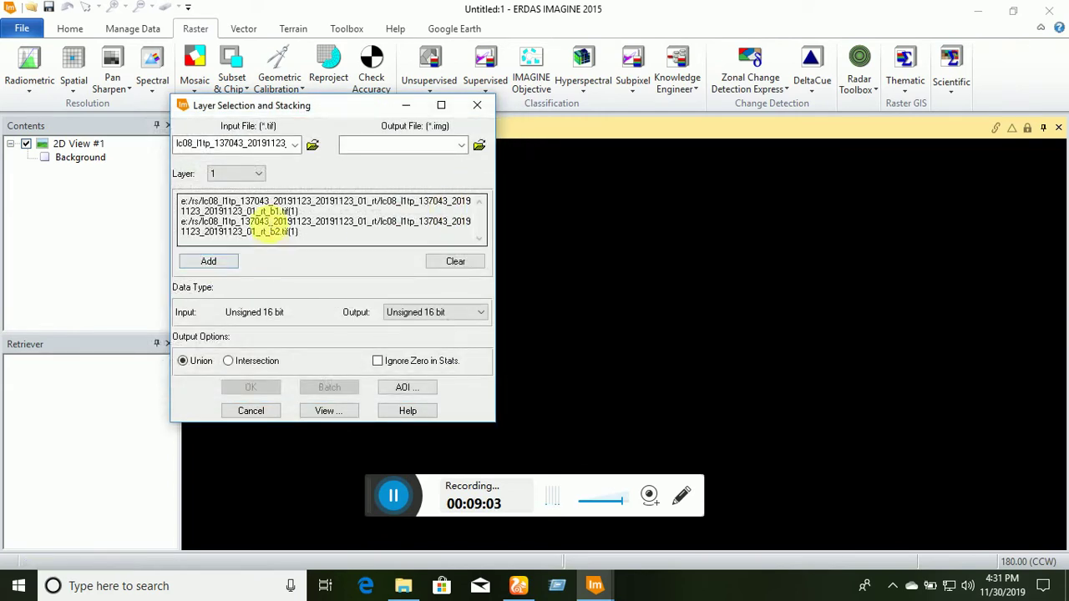
# Load LC08_L1TP_137043_20191123_20191123_01_RT_B3.TIF as the input file and add it to the layer stack list.
pyautogui.click(312, 147)
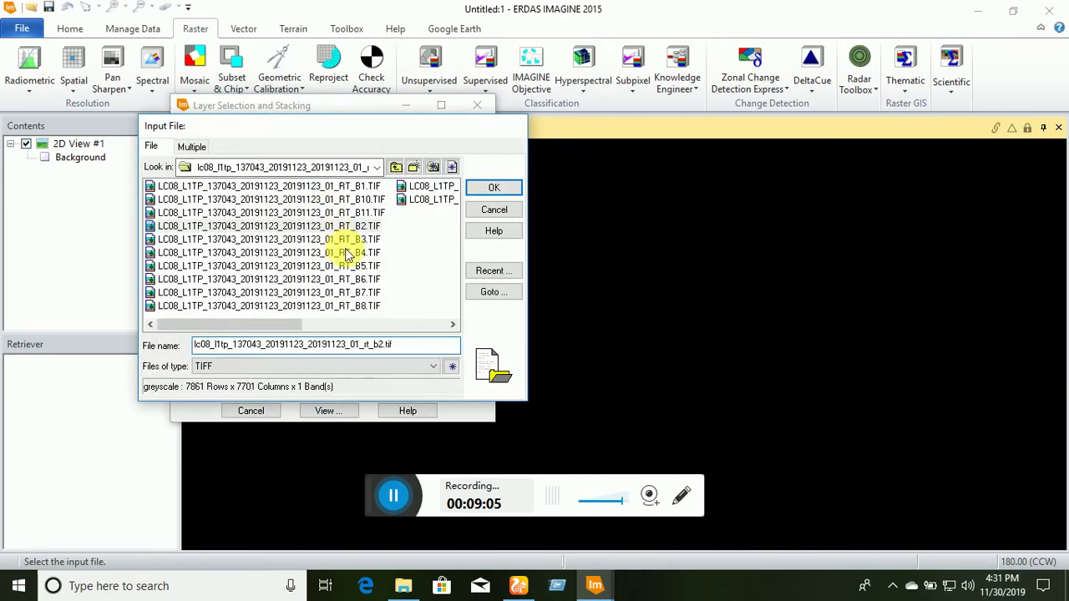
pyautogui.click(345, 240)
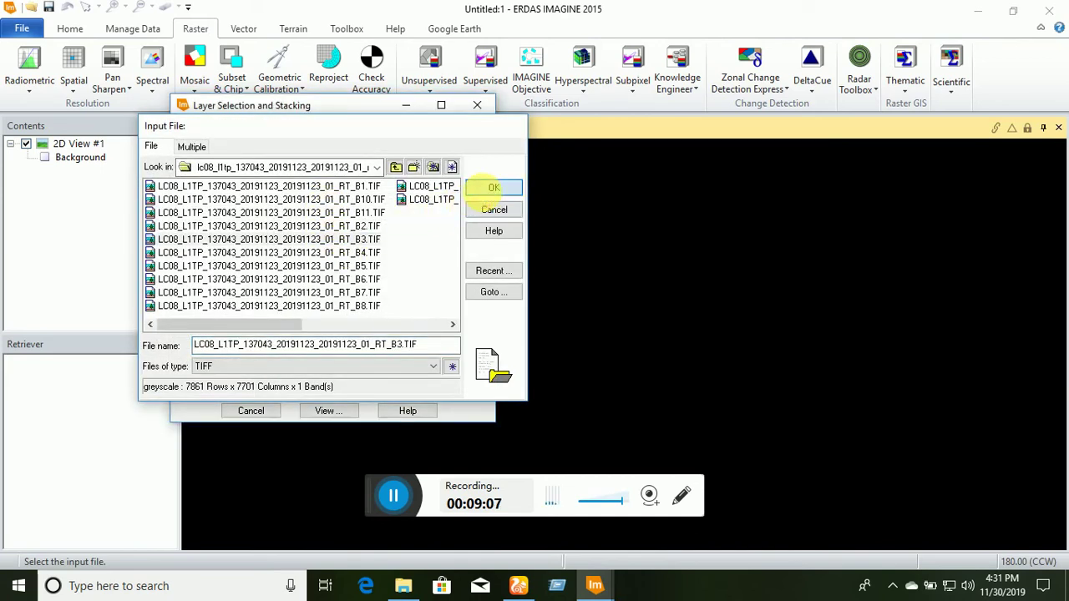
pyautogui.click(493, 187)
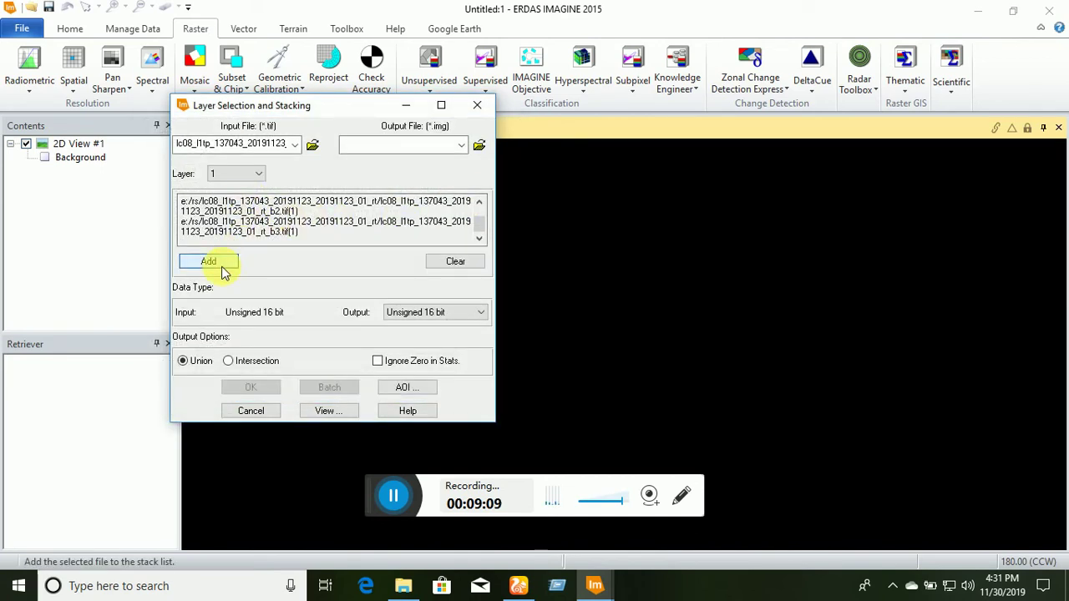
# Load LC08_L1TP_137043_20191123_20191123_01_RT_B4.TIF as the input file and add it to the layer stack list.
pyautogui.click(312, 146)
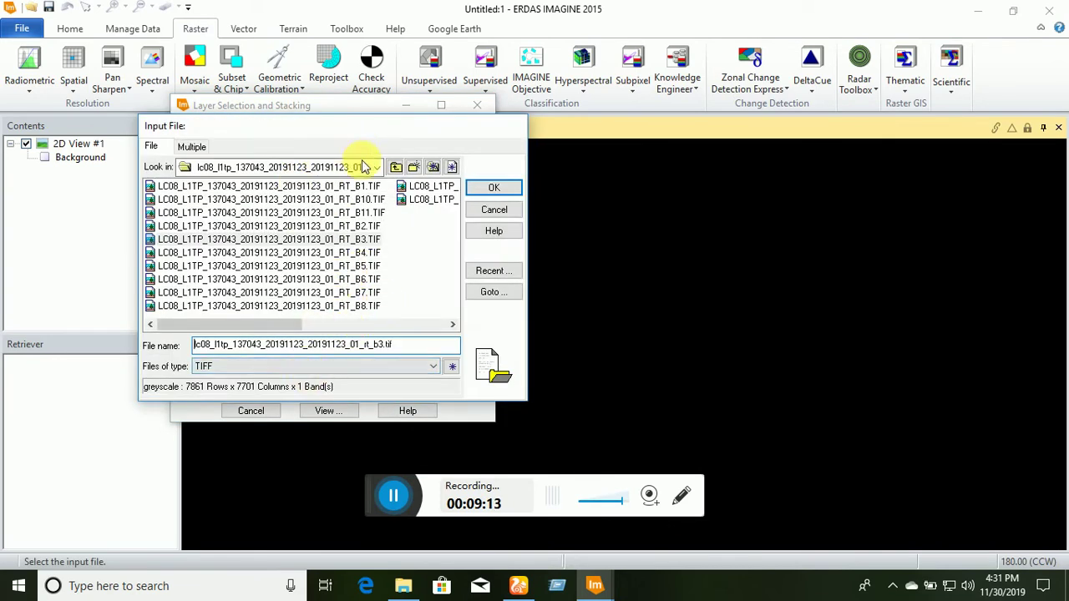
pyautogui.click(361, 252)
pyautogui.click(493, 187)
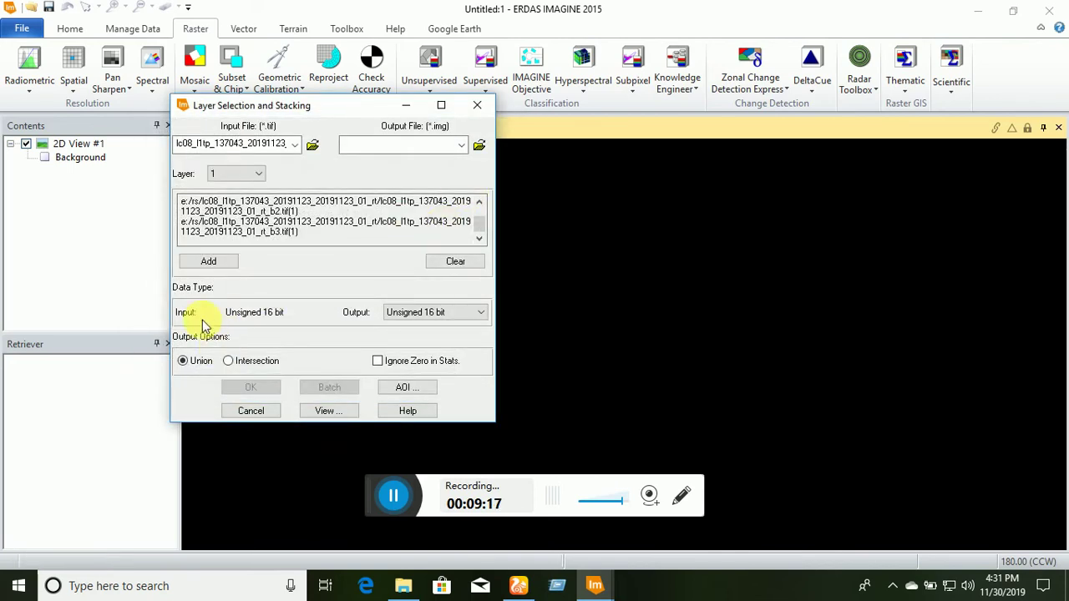
pyautogui.click(210, 262)
pyautogui.click(399, 499)
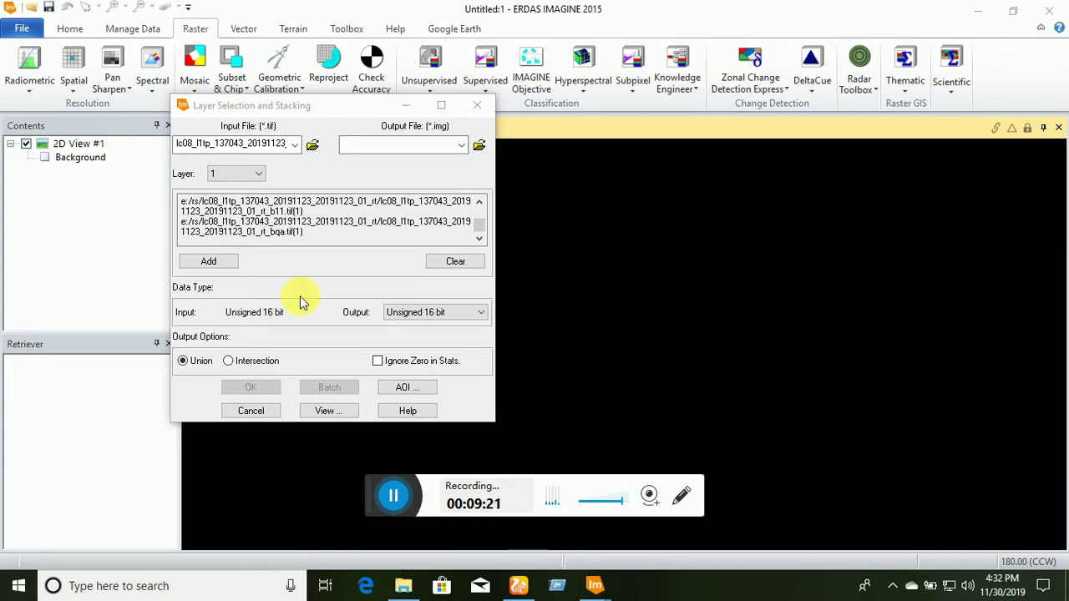
# Create a folder named Raw image on drive E: for the output file.
pyautogui.click(478, 151)
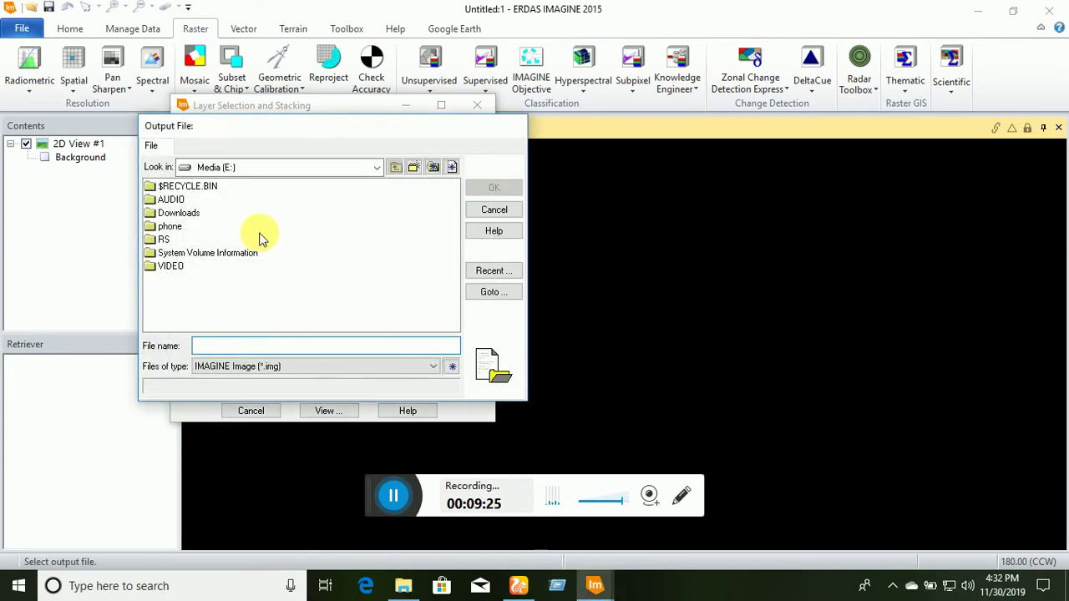
pyautogui.click(163, 240)
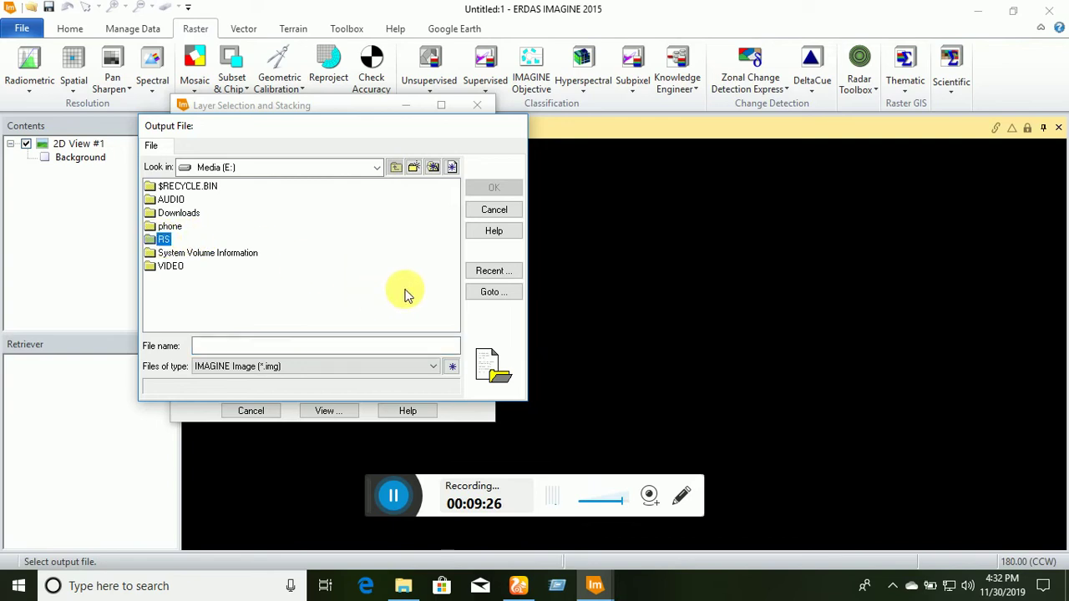
pyautogui.click(415, 169)
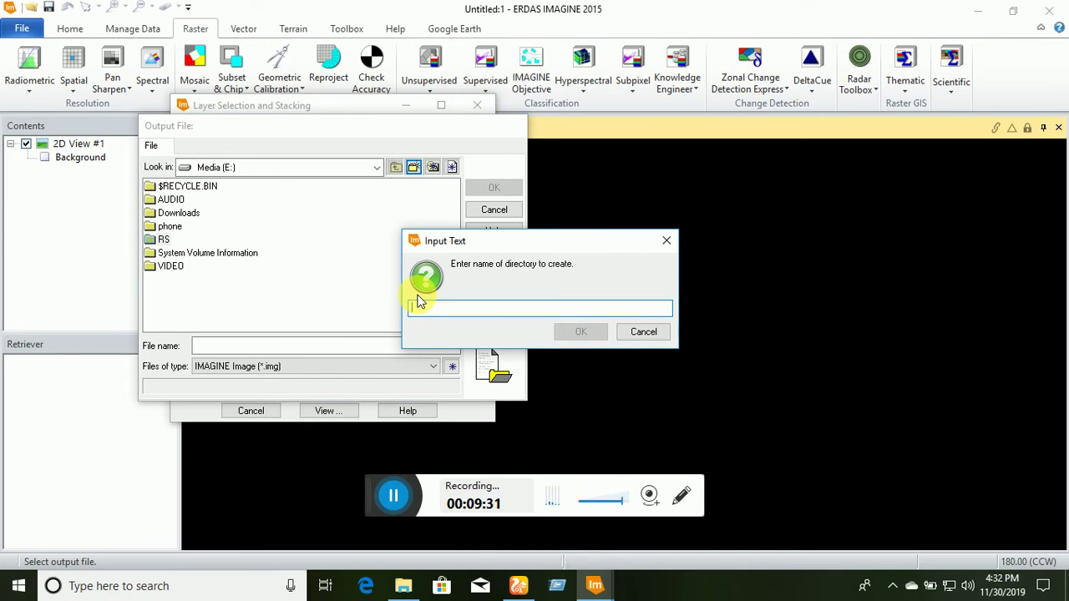
pyautogui.write('Raw image')
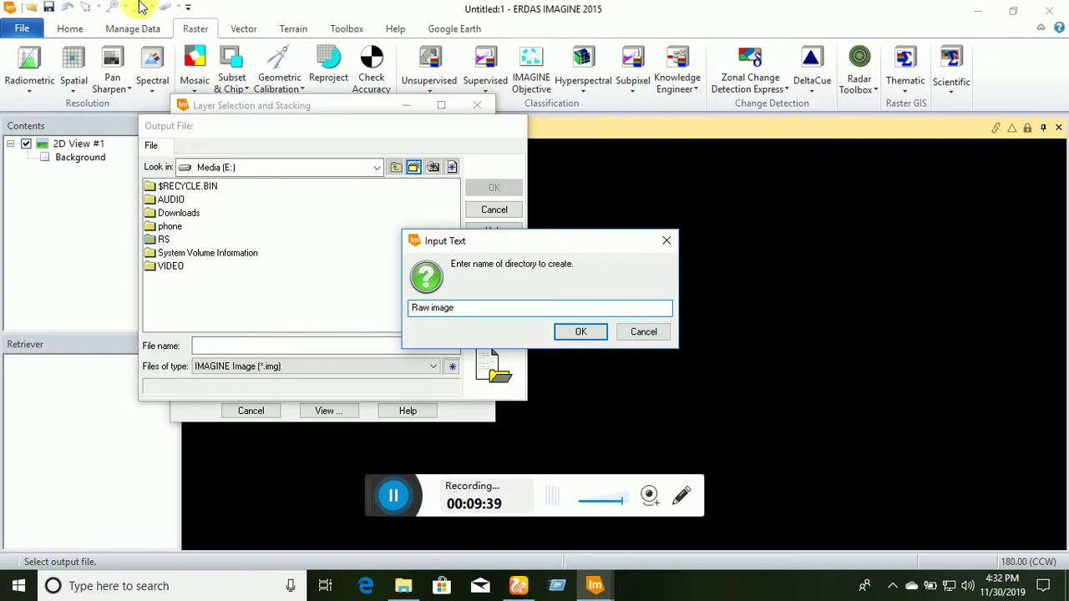
pyautogui.click(580, 331)
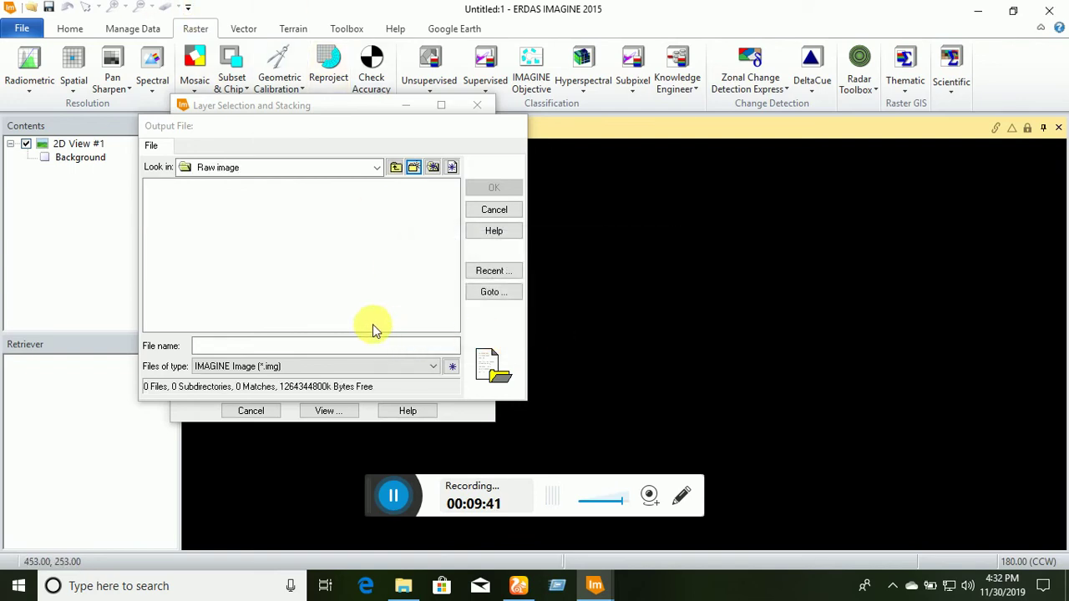
# Name the output file new.img in the Raw image folder and run the layer stack.
pyautogui.click(359, 346)
pyautogui.write('new')
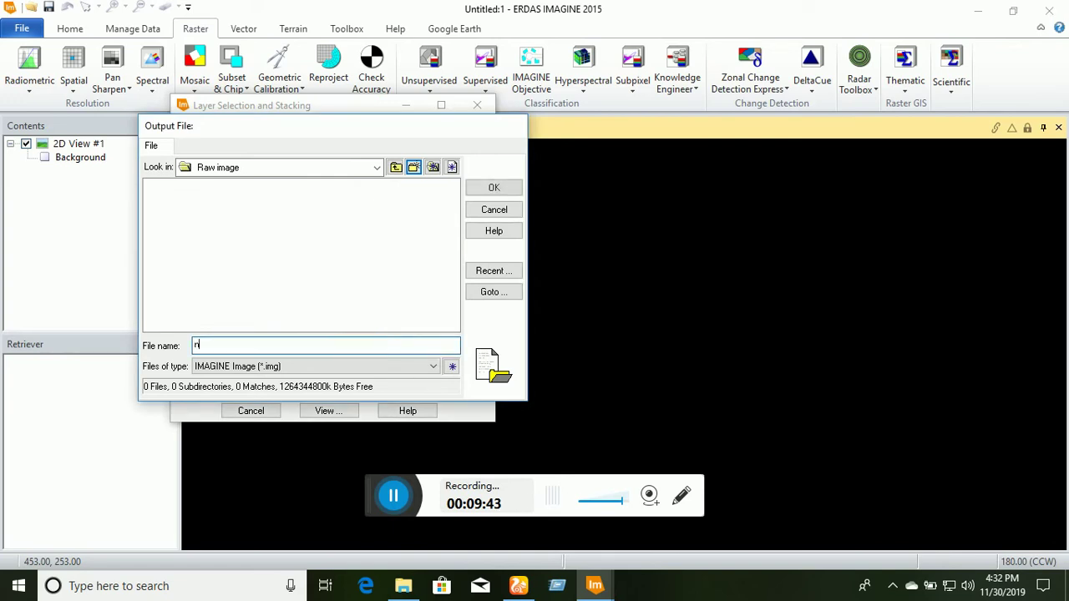
pyautogui.click(493, 188)
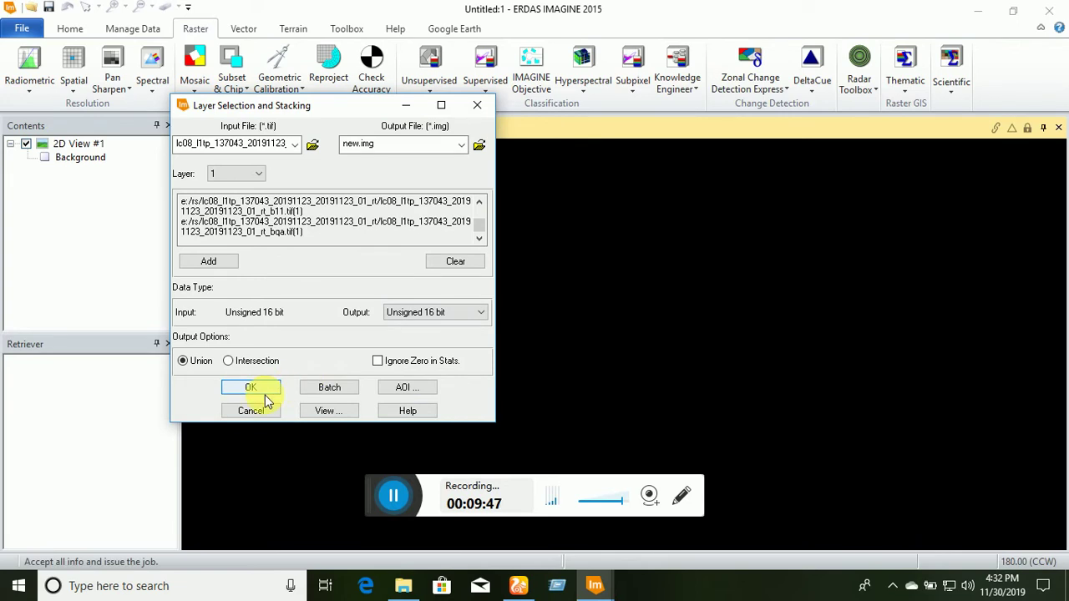
pyautogui.click(253, 389)
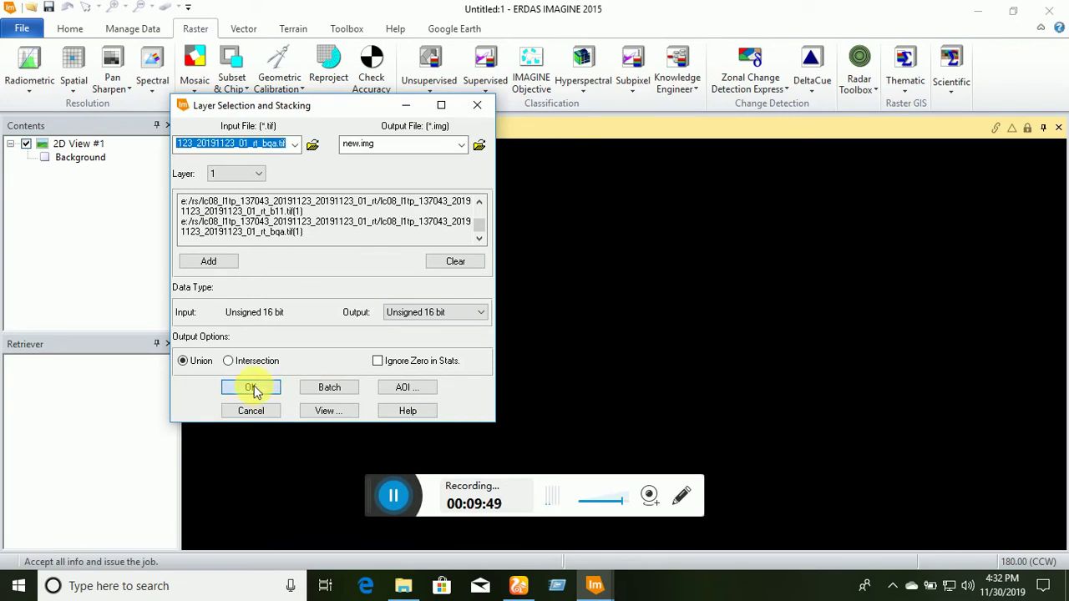
pyautogui.click(253, 389)
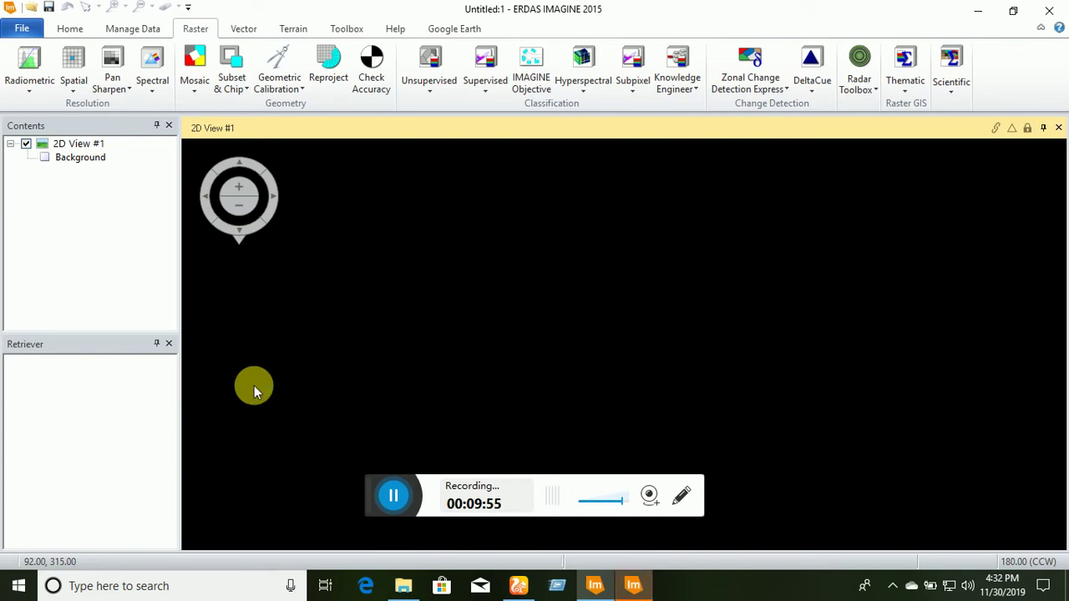
# Check the layer stacking job's progress in the process list and close the list when the job is done.
pyautogui.click(627, 585)
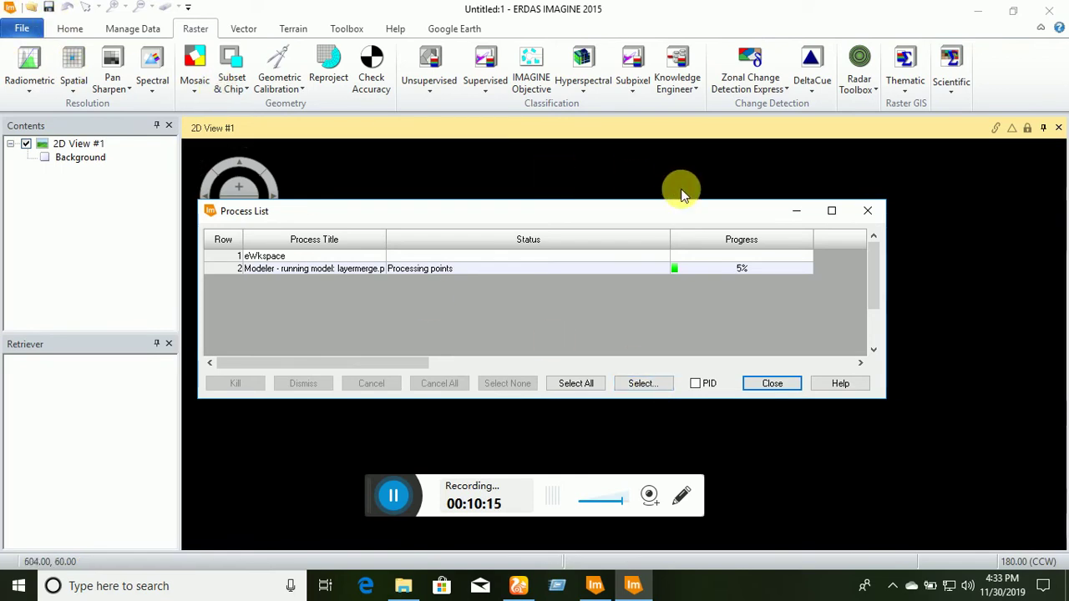
pyautogui.click(799, 212)
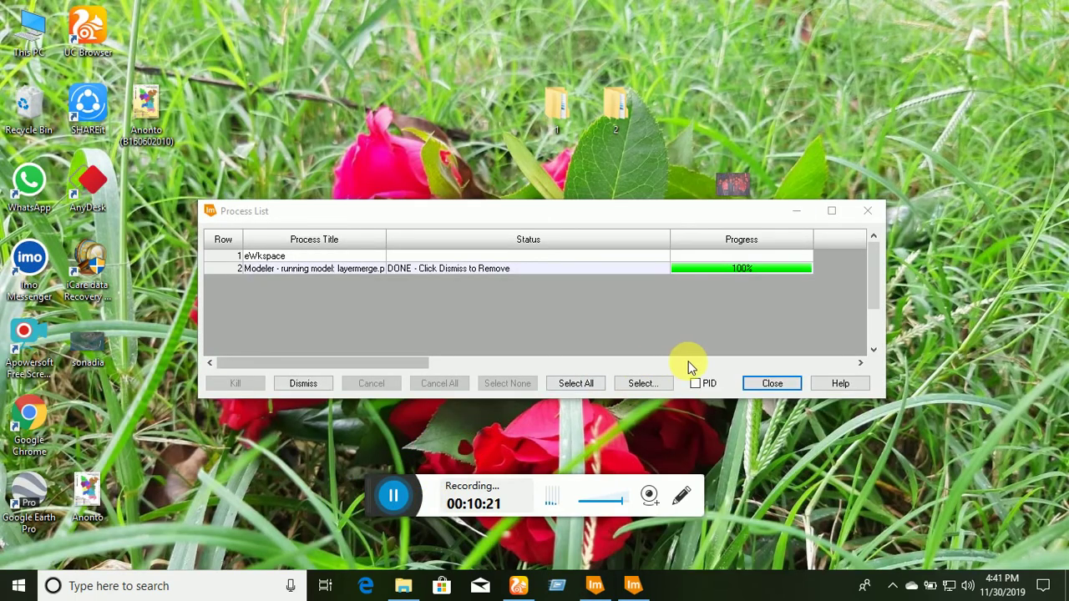
pyautogui.click(775, 389)
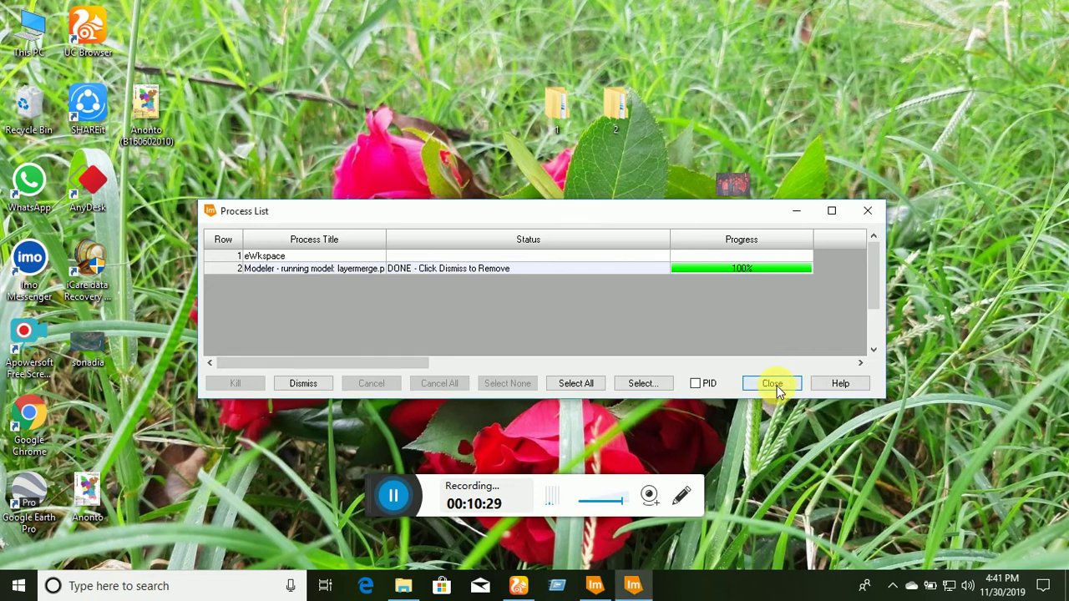
pyautogui.click(593, 585)
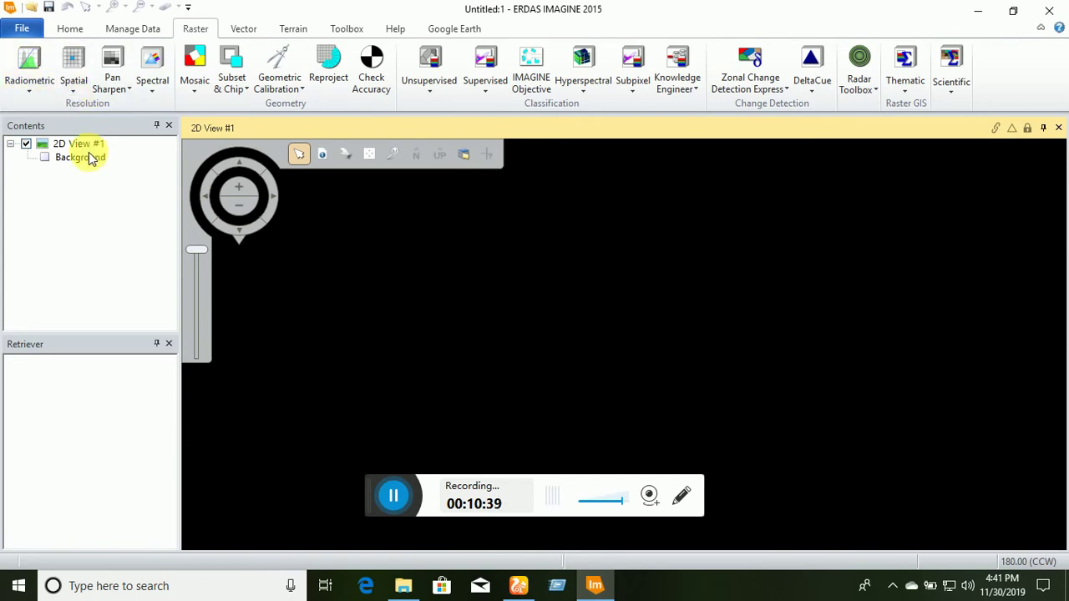
pyautogui.click(22, 32)
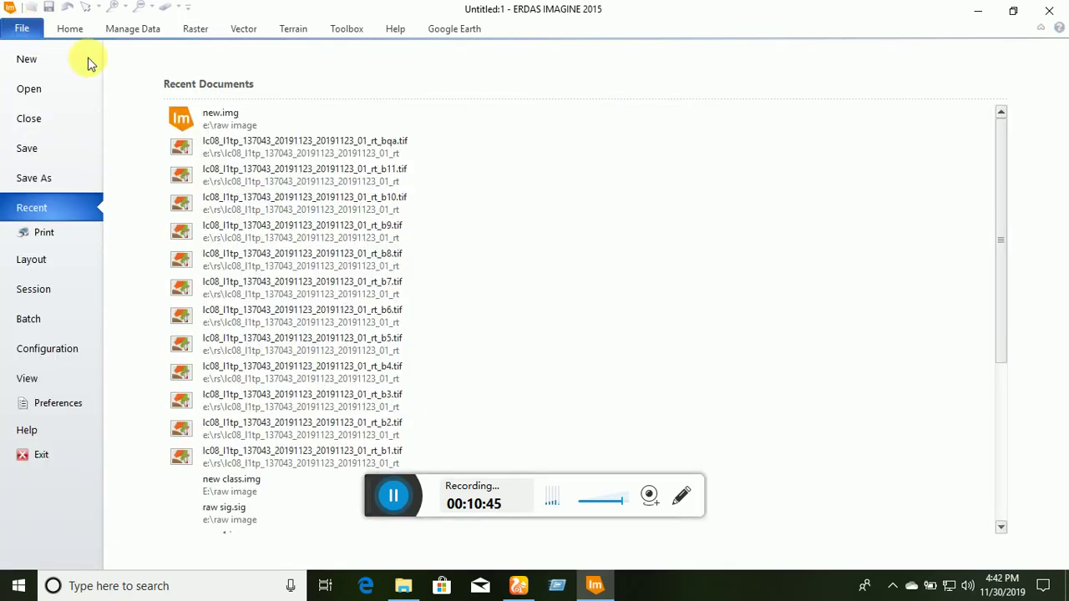
pyautogui.click(30, 90)
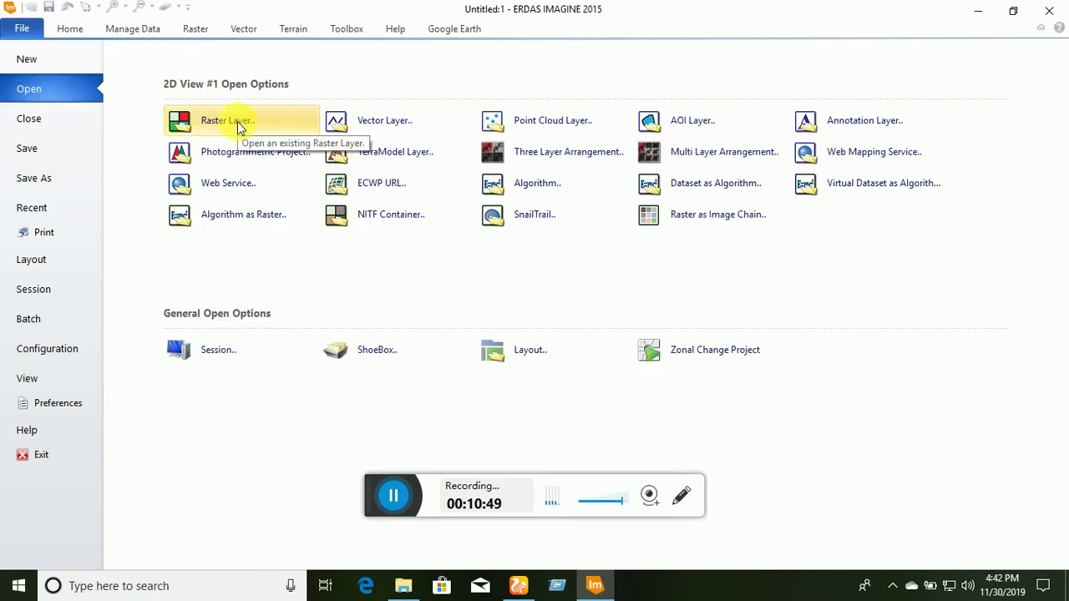
pyautogui.click(70, 28)
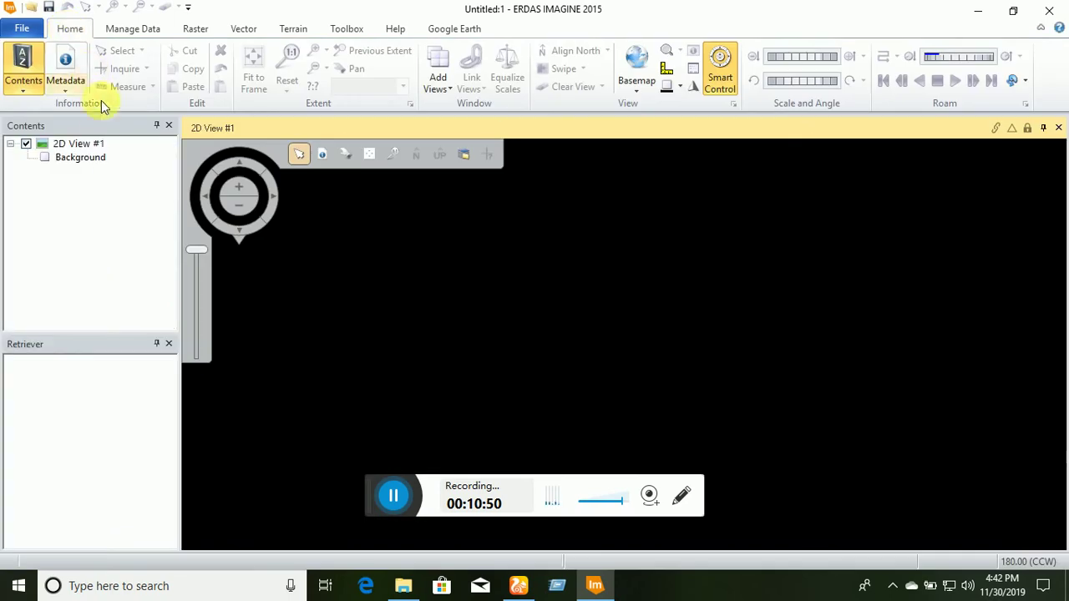
# Open new.img from the Raw image folder as a raster layer in 2D View #1 and fit it to the frame.
pyautogui.click(75, 145)
pyautogui.click(77, 146)
pyautogui.rightClick(77, 147)
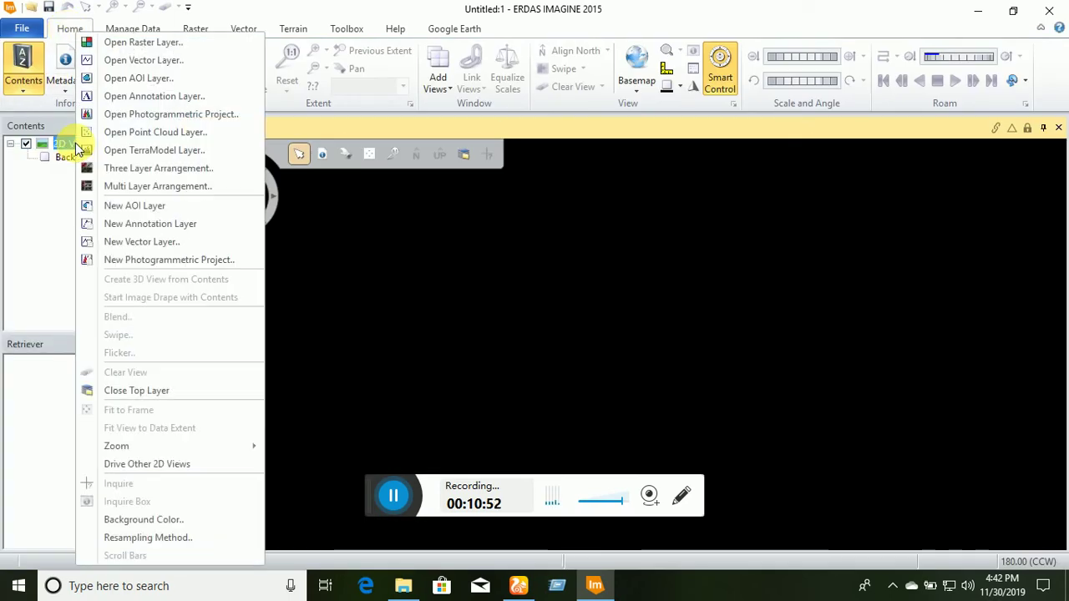
pyautogui.click(131, 50)
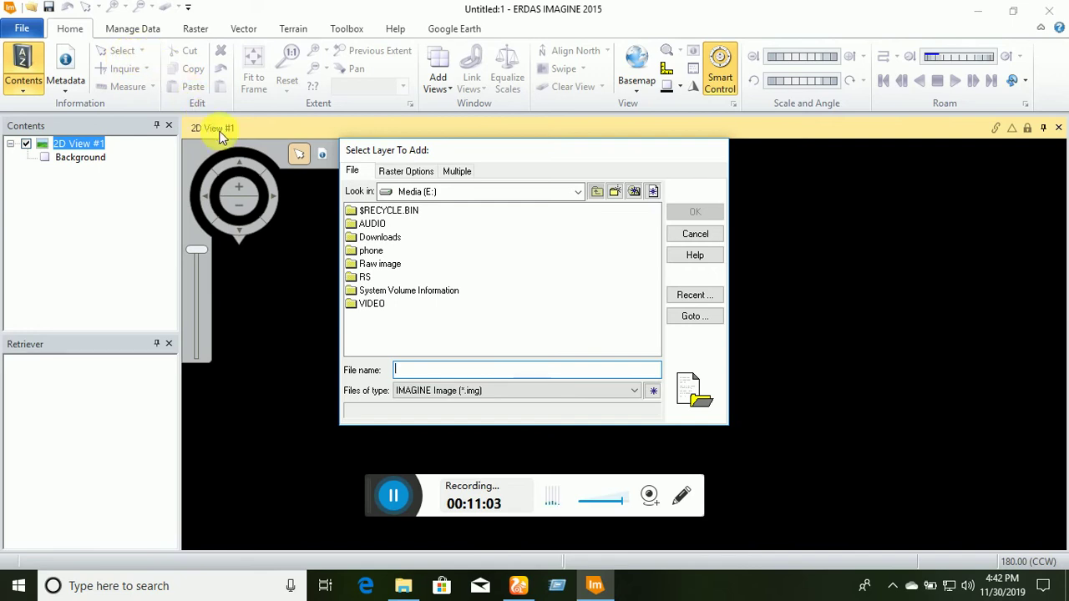
pyautogui.doubleClick(384, 264)
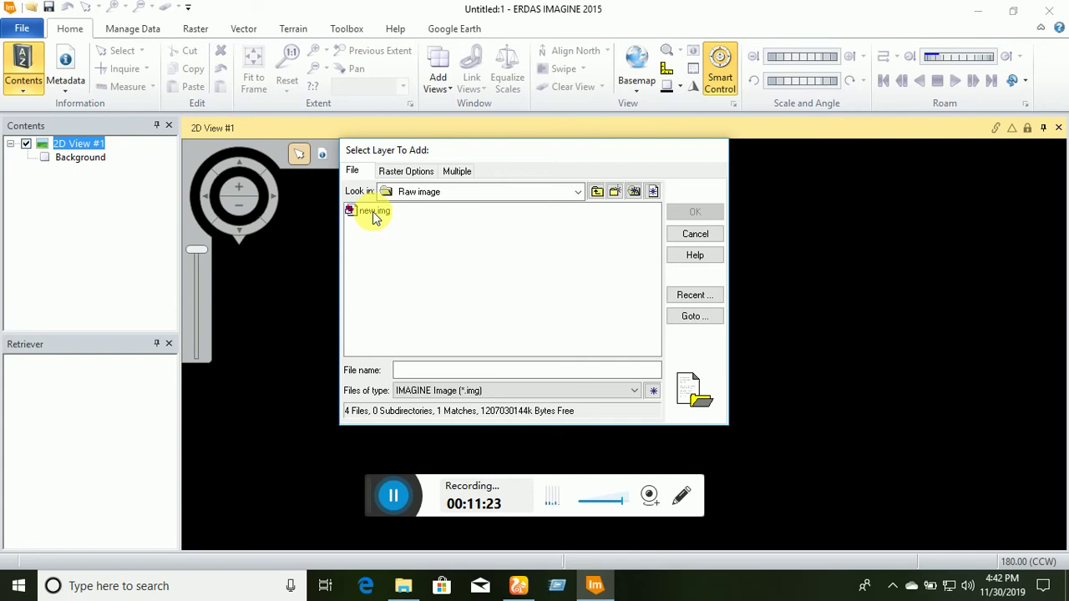
pyautogui.click(374, 214)
pyautogui.click(686, 213)
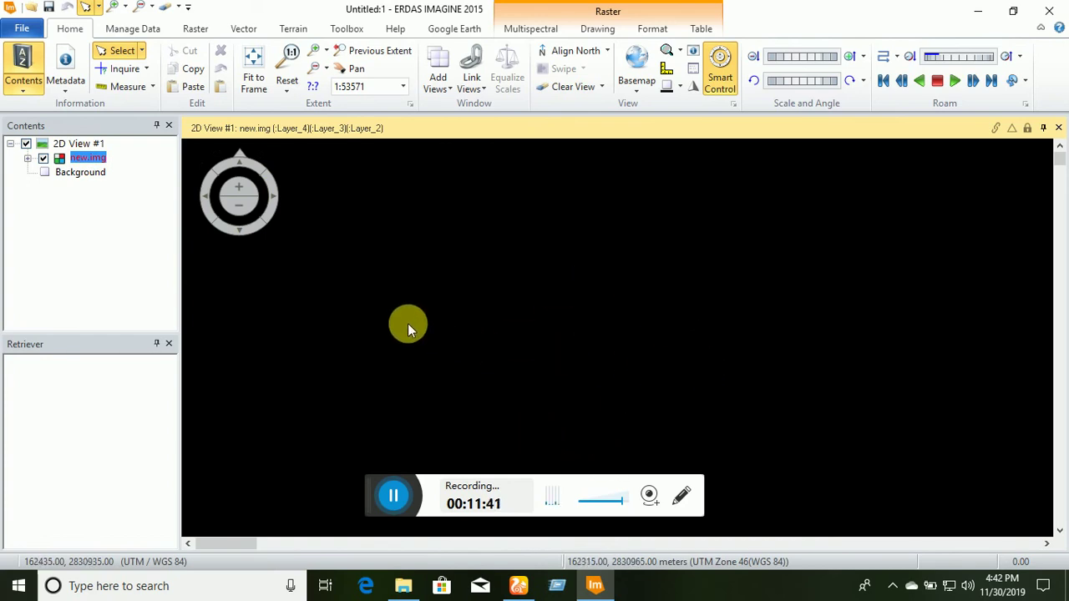
pyautogui.rightClick(94, 159)
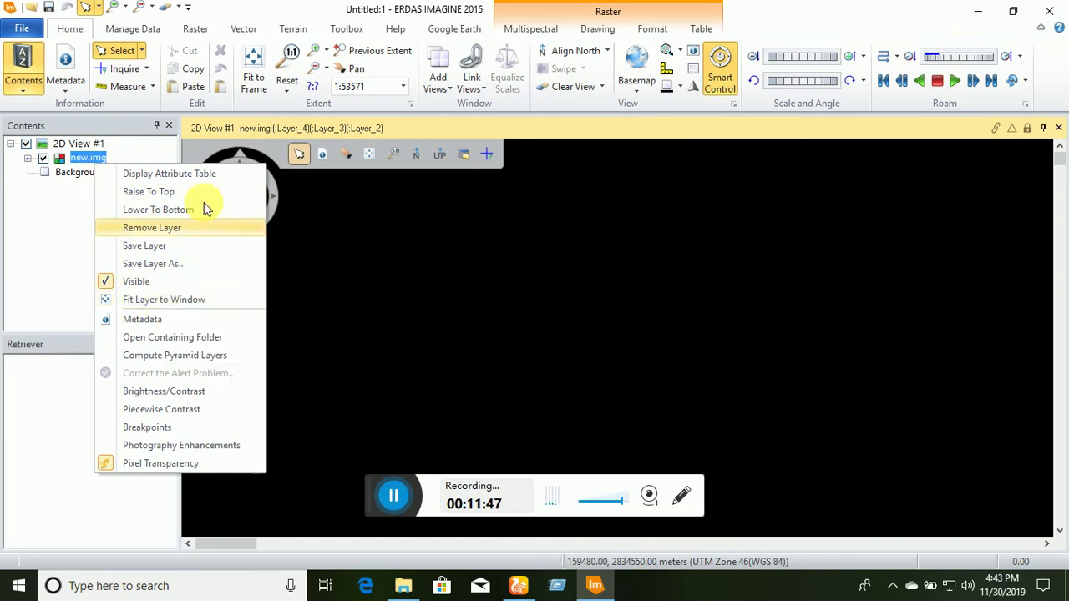
pyautogui.click(254, 70)
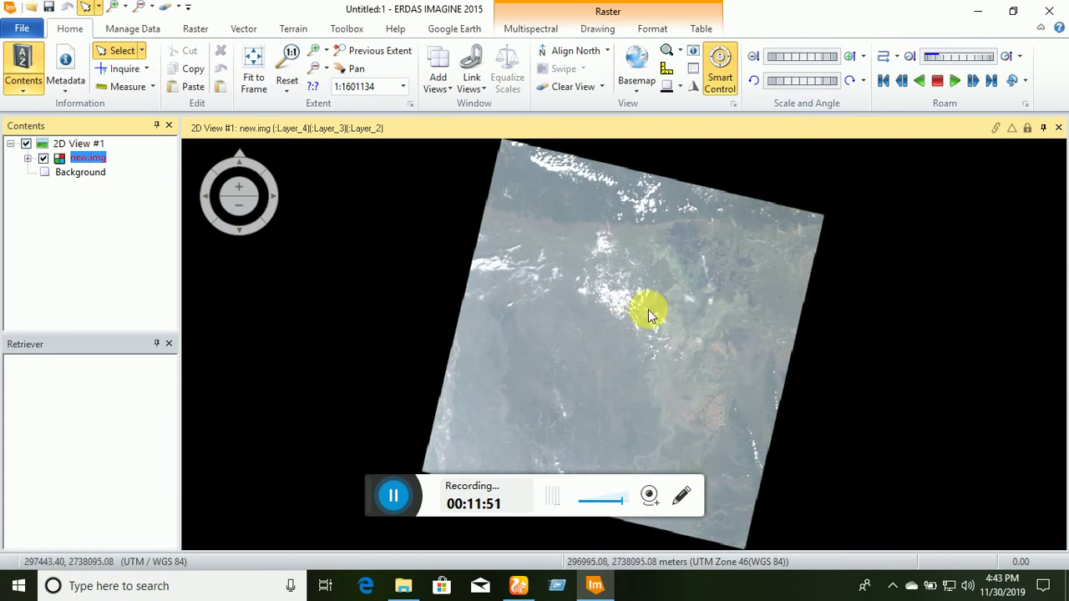
# Examine the stacked image up close in its northeastern part, and return to the full image extent.
pyautogui.click(118, 8)
pyautogui.click(610, 253)
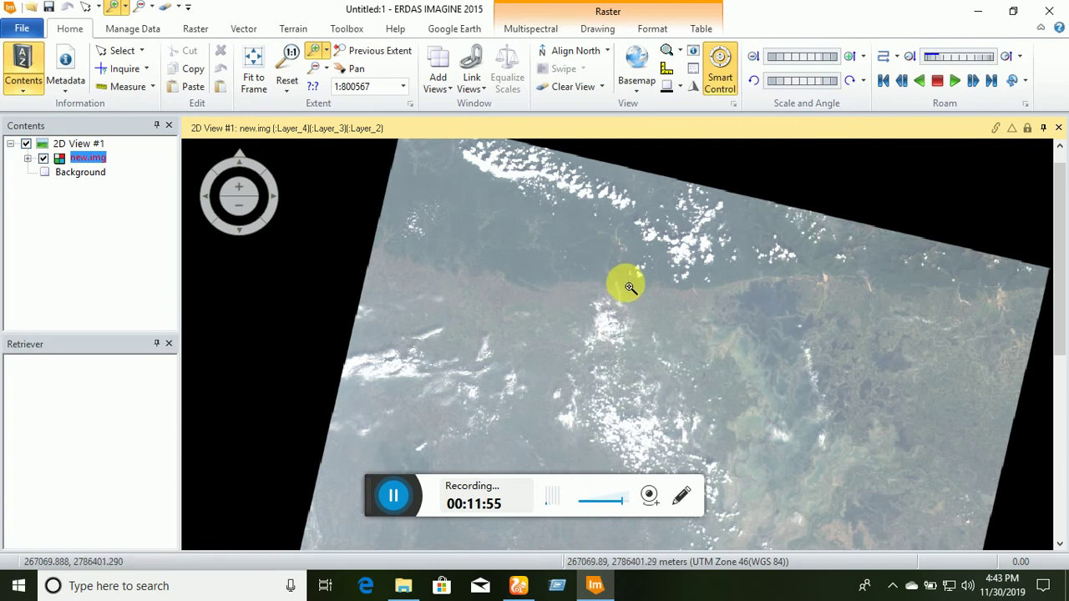
pyautogui.click(630, 287)
pyautogui.click(758, 317)
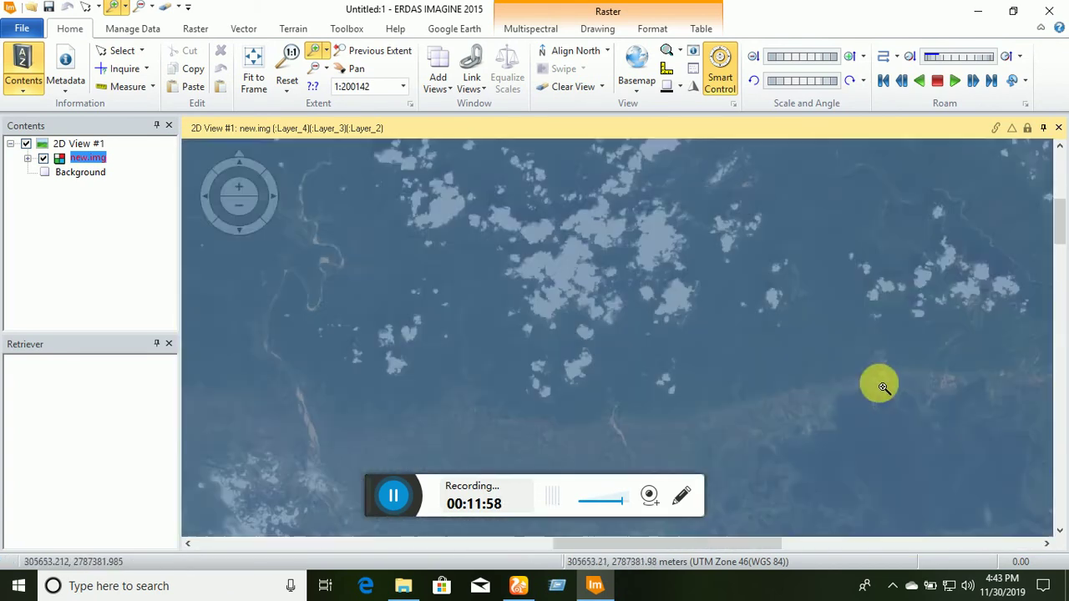
pyautogui.click(876, 382)
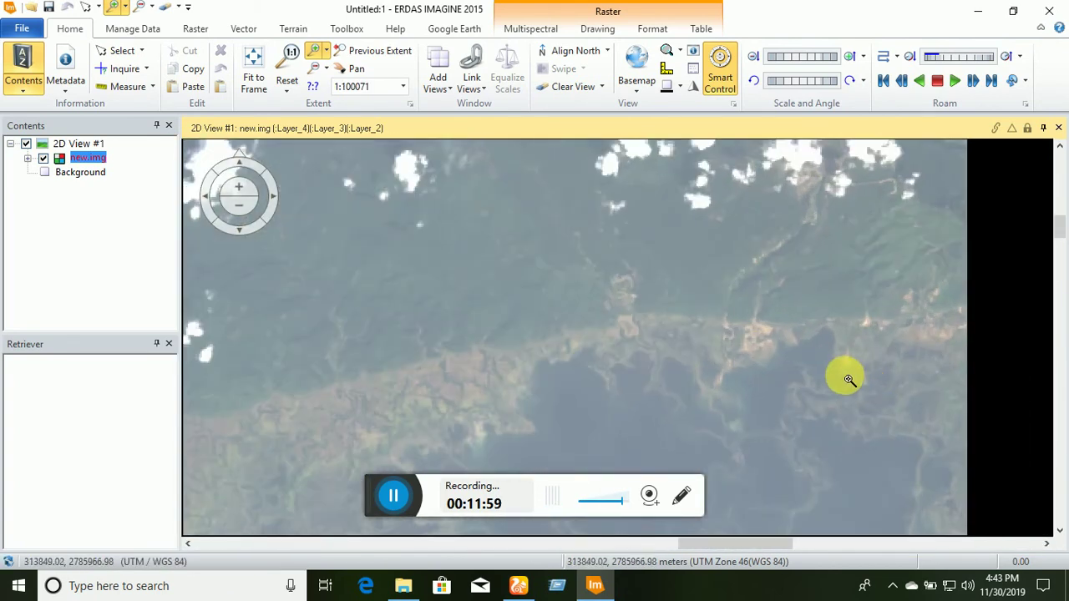
pyautogui.click(797, 347)
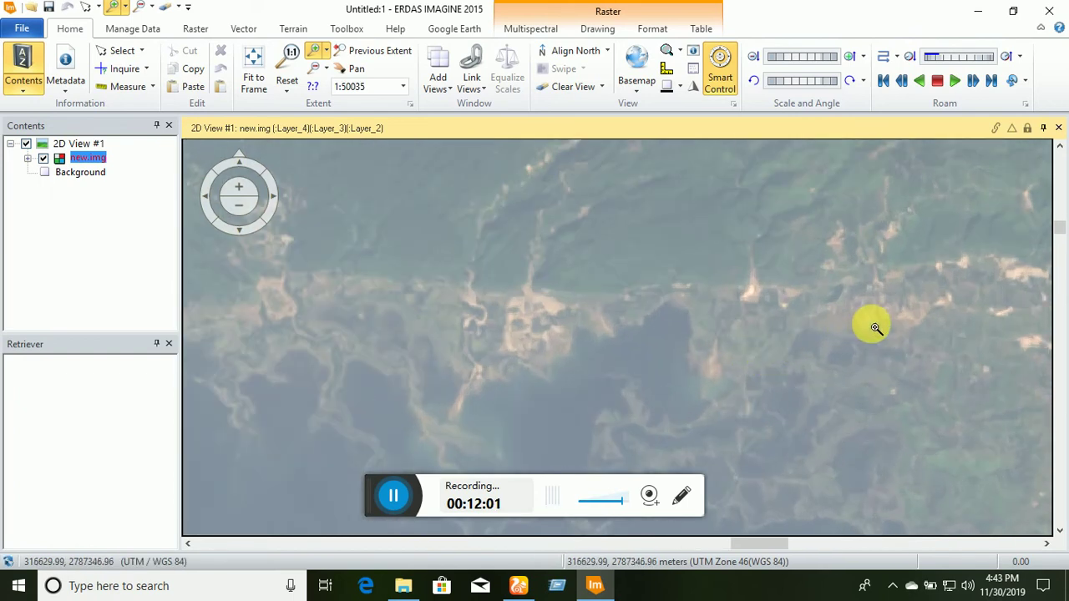
pyautogui.click(875, 328)
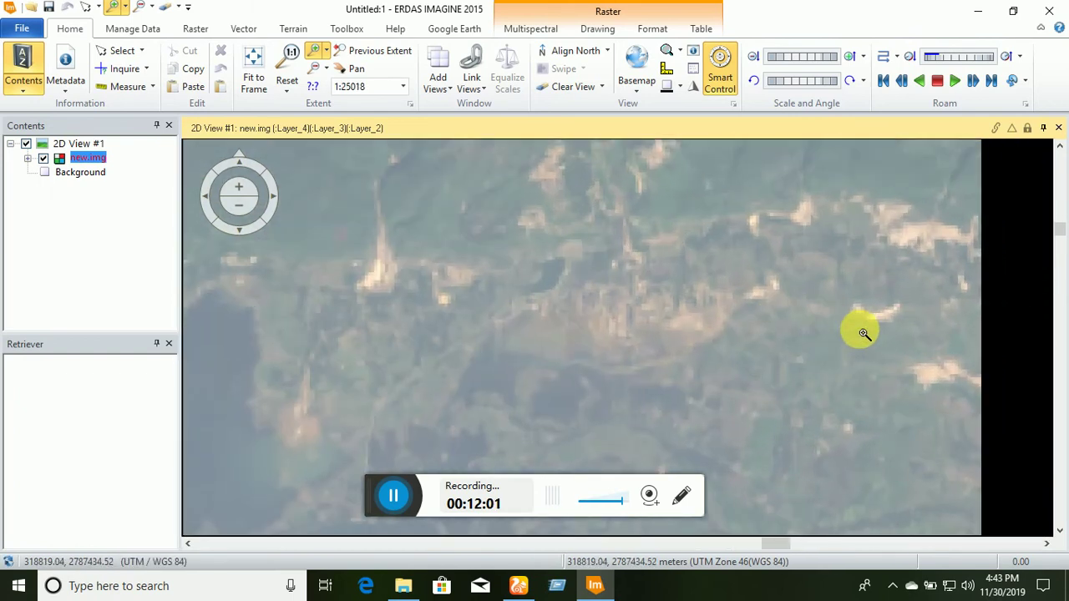
pyautogui.click(253, 65)
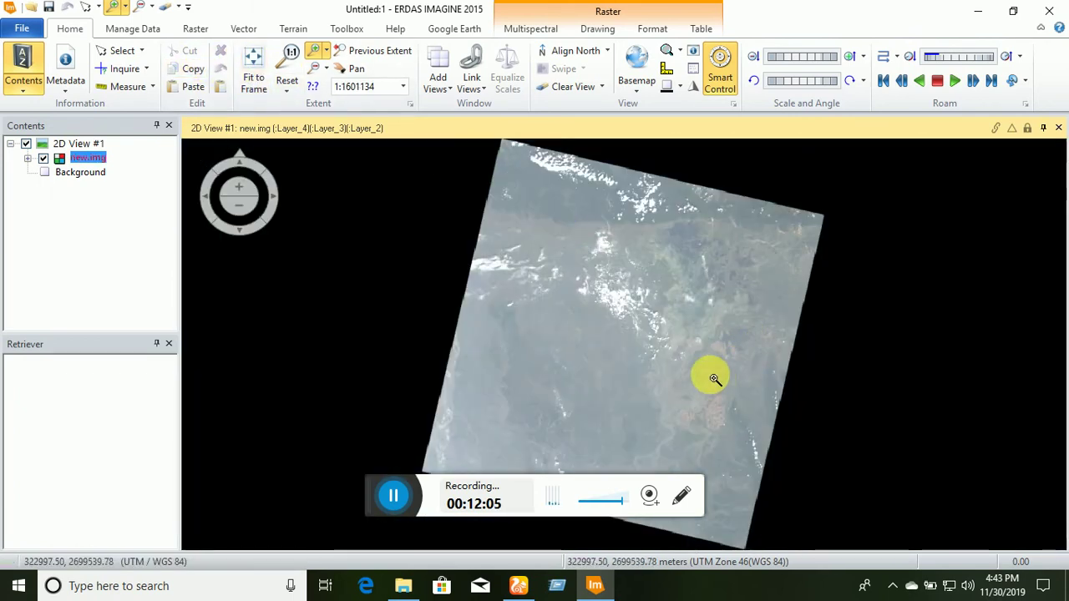